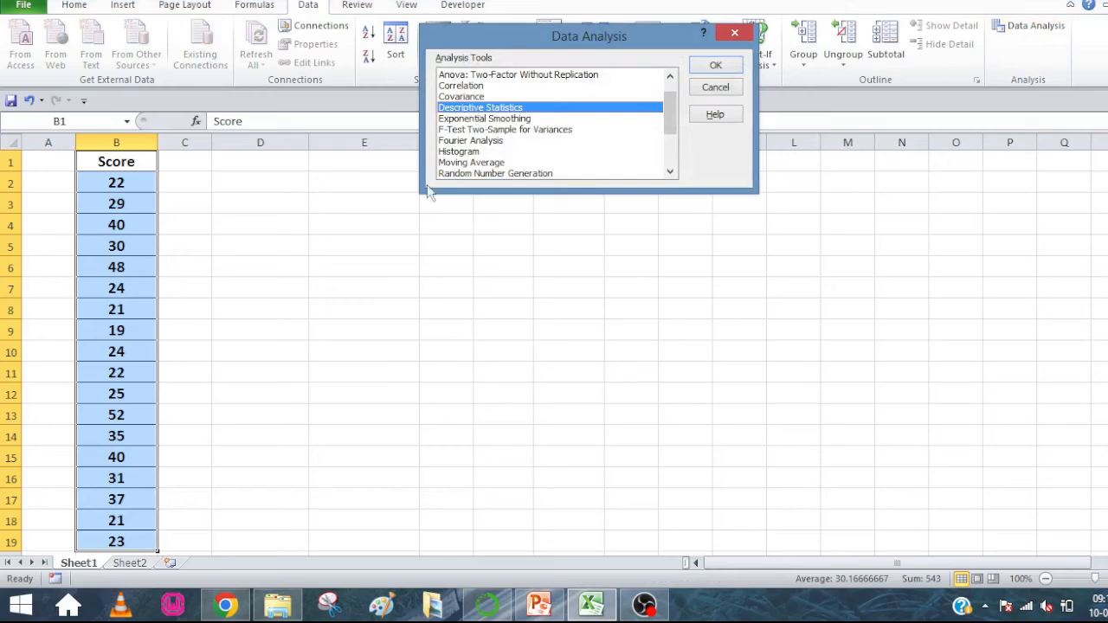
Run Descriptive Statistics on B1:B19 with labels in the first row, placing the summary statistics at E1.
click(715, 65)
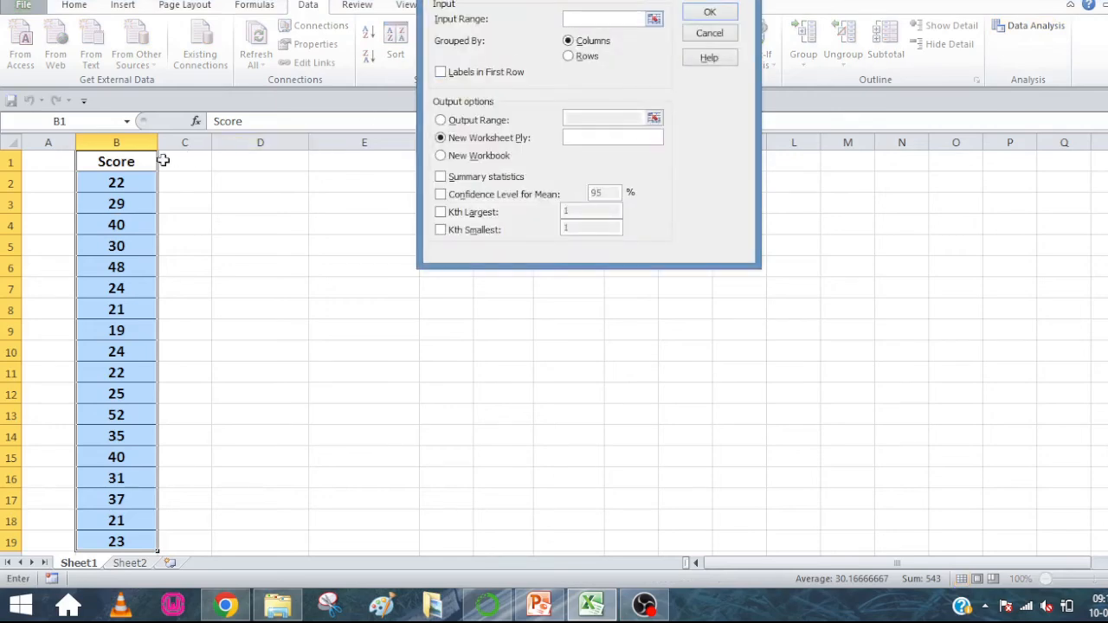
drag(116, 162, 116, 542)
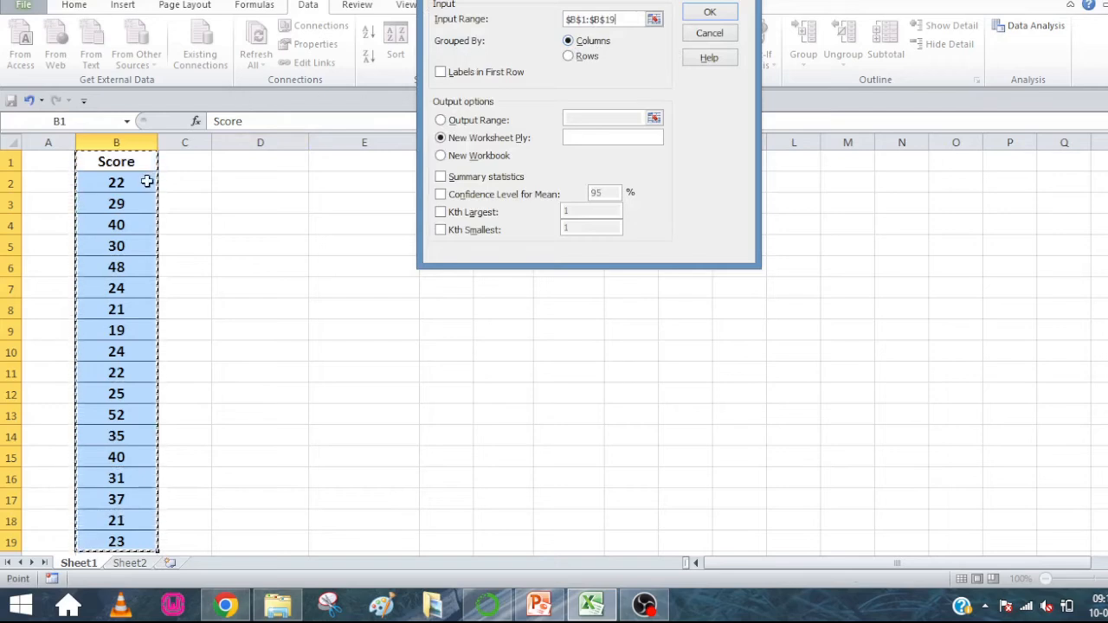
click(498, 73)
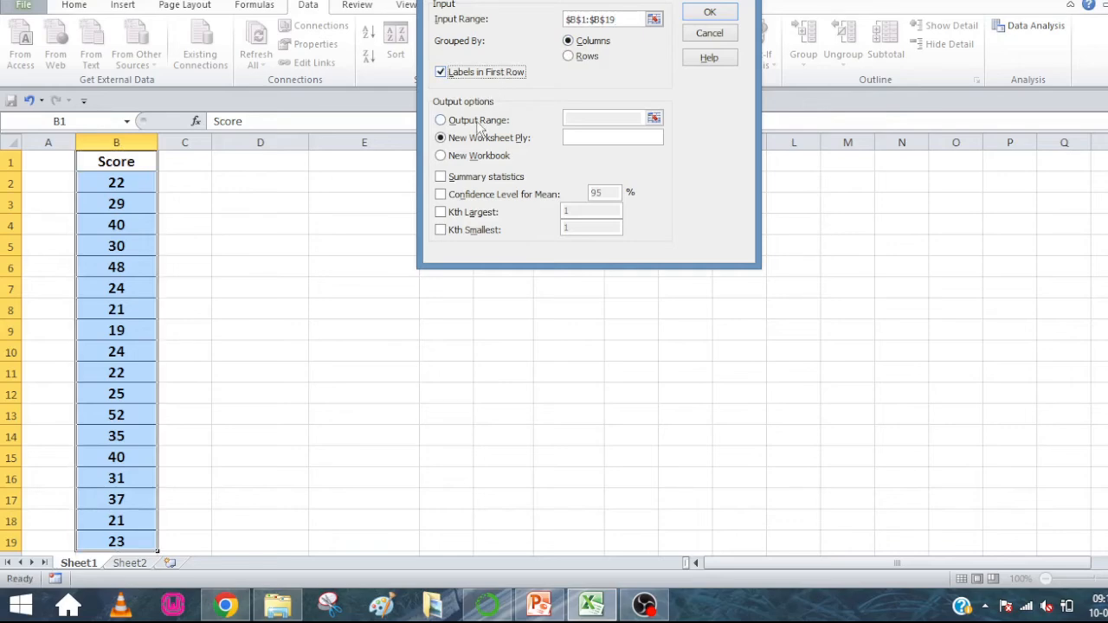
click(479, 121)
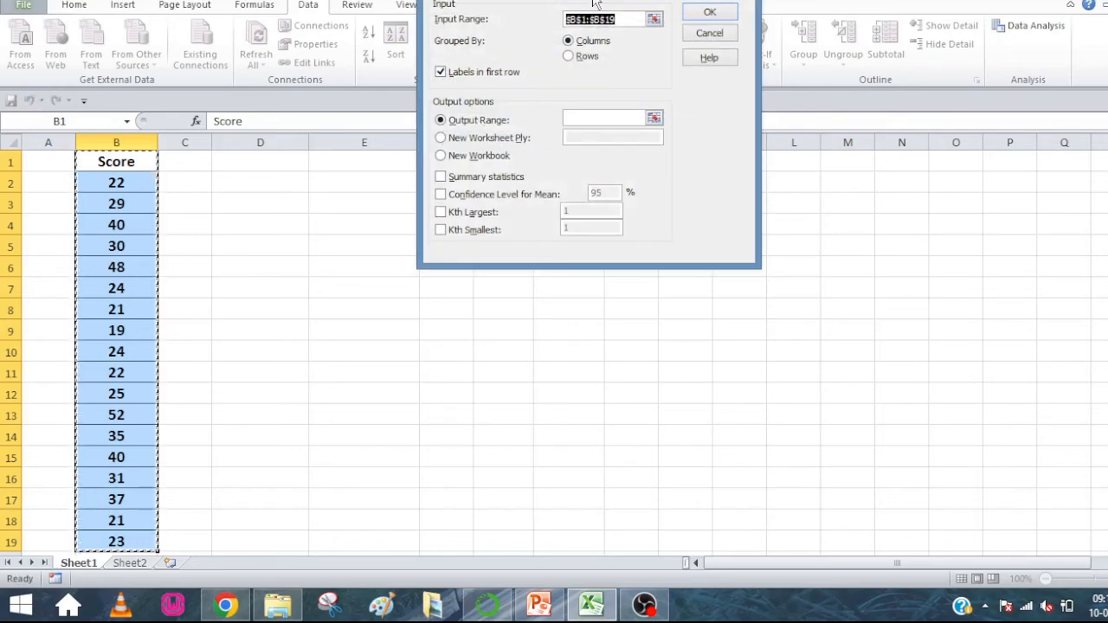
drag(596, 3, 706, 12)
click(346, 158)
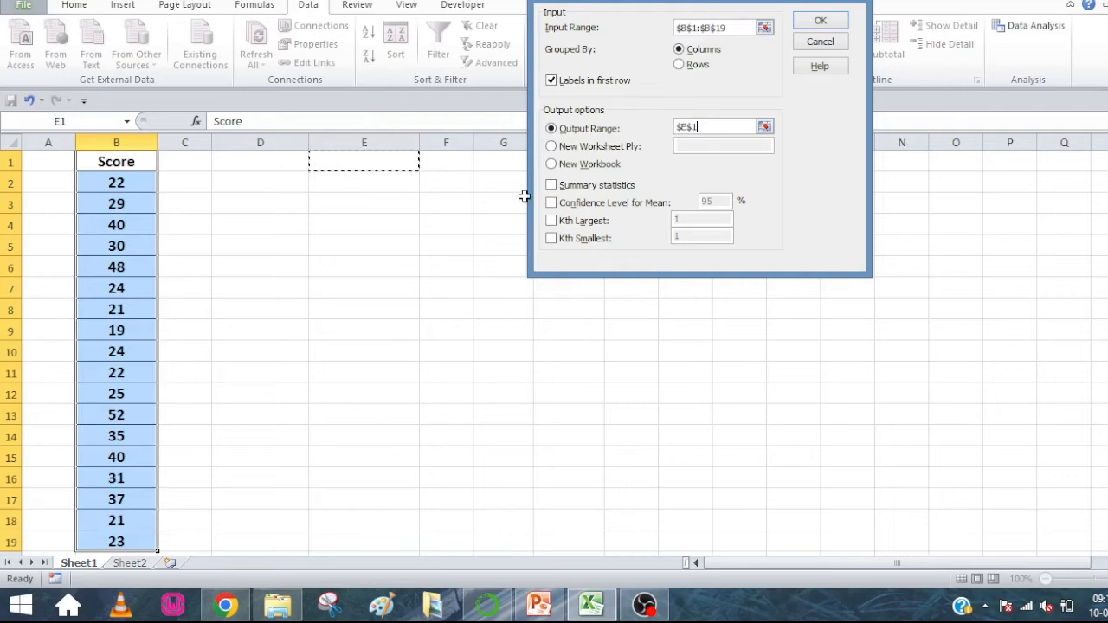
click(601, 185)
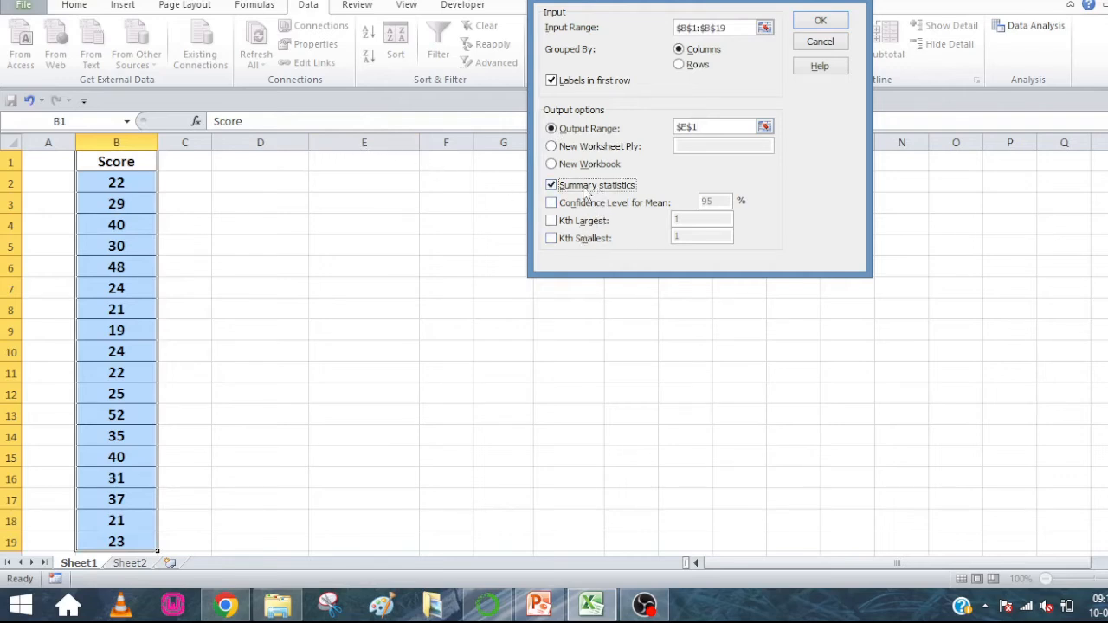
click(819, 20)
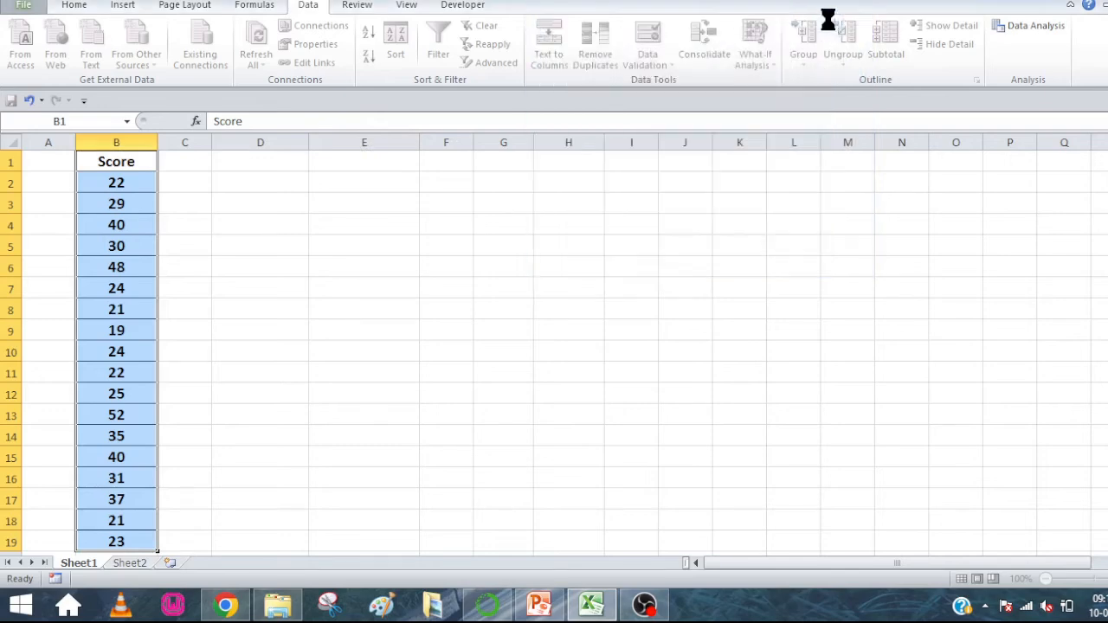
Widen columns E and F so the summary statistics labels and values fit.
drag(473, 142, 519, 142)
drag(422, 143, 435, 142)
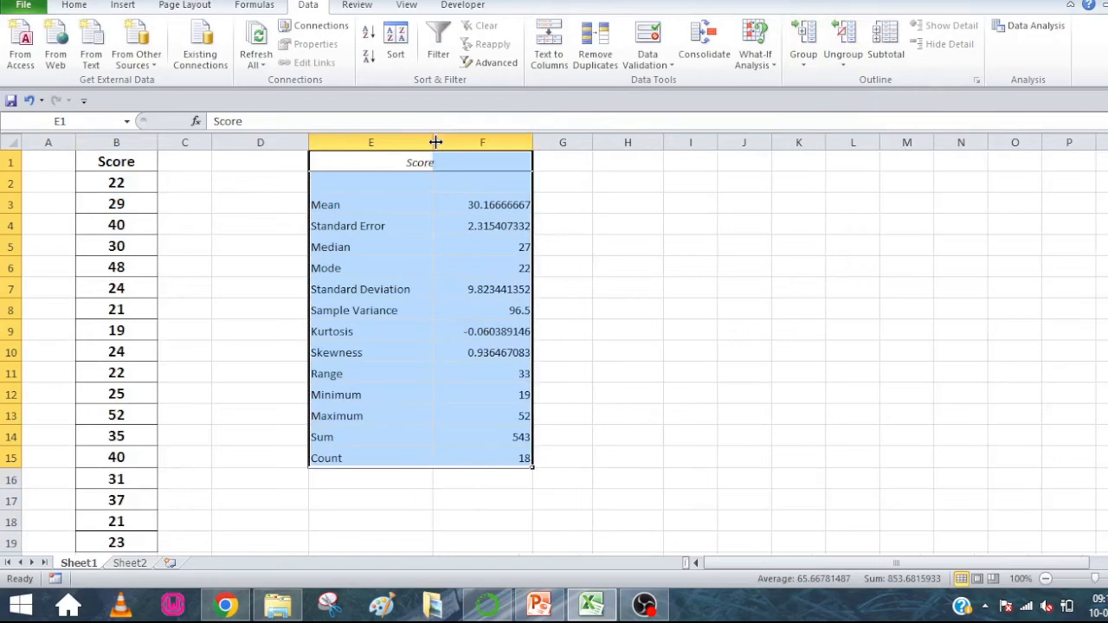
click(339, 458)
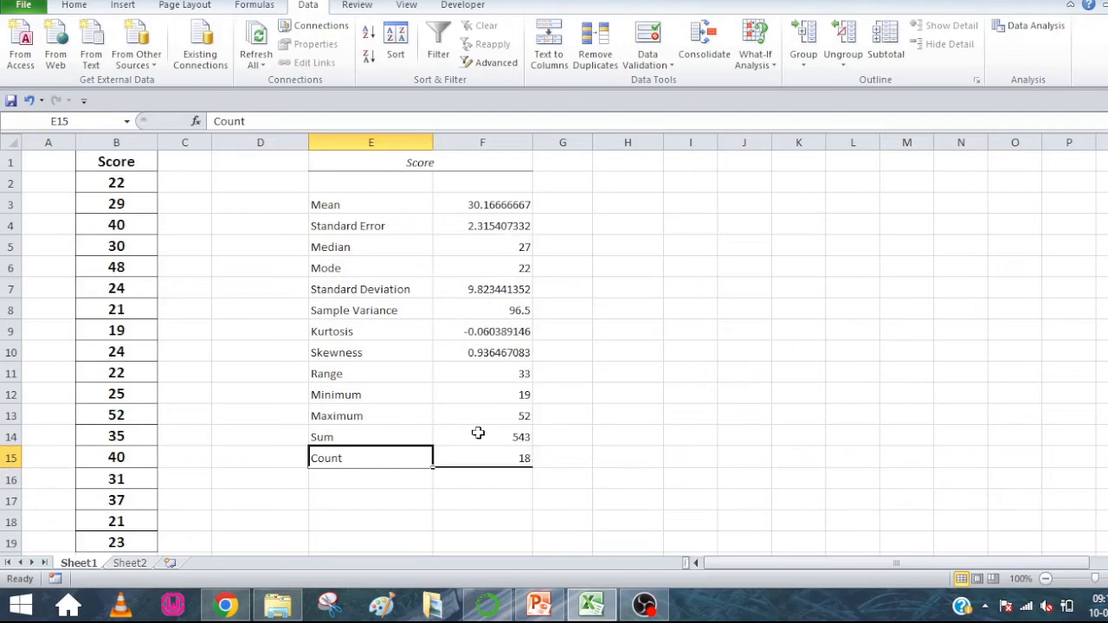
click(286, 378)
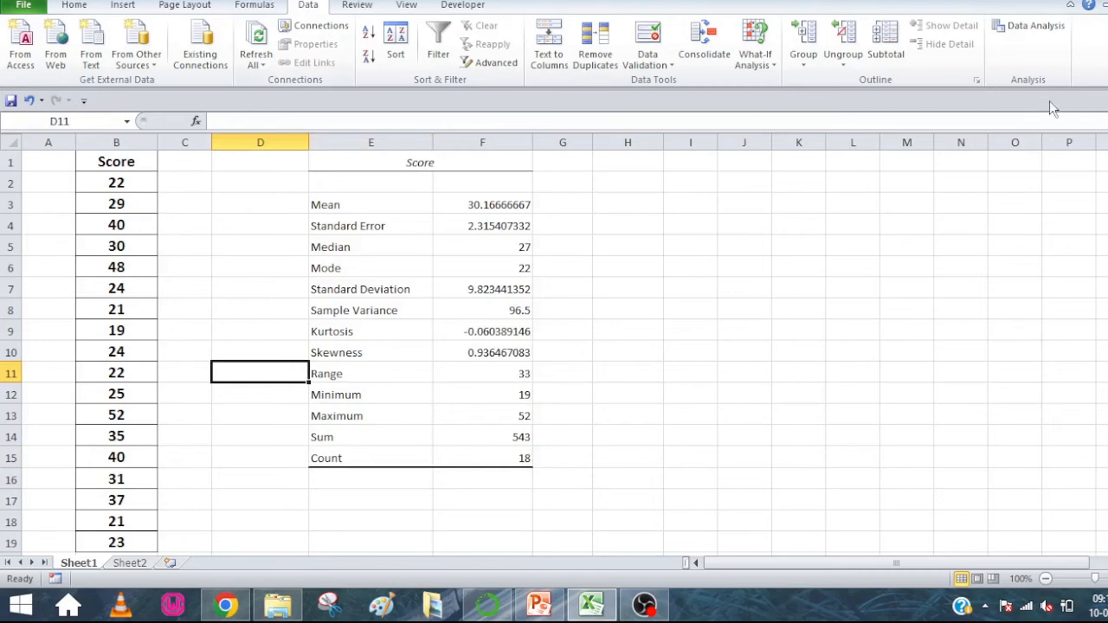
click(1034, 26)
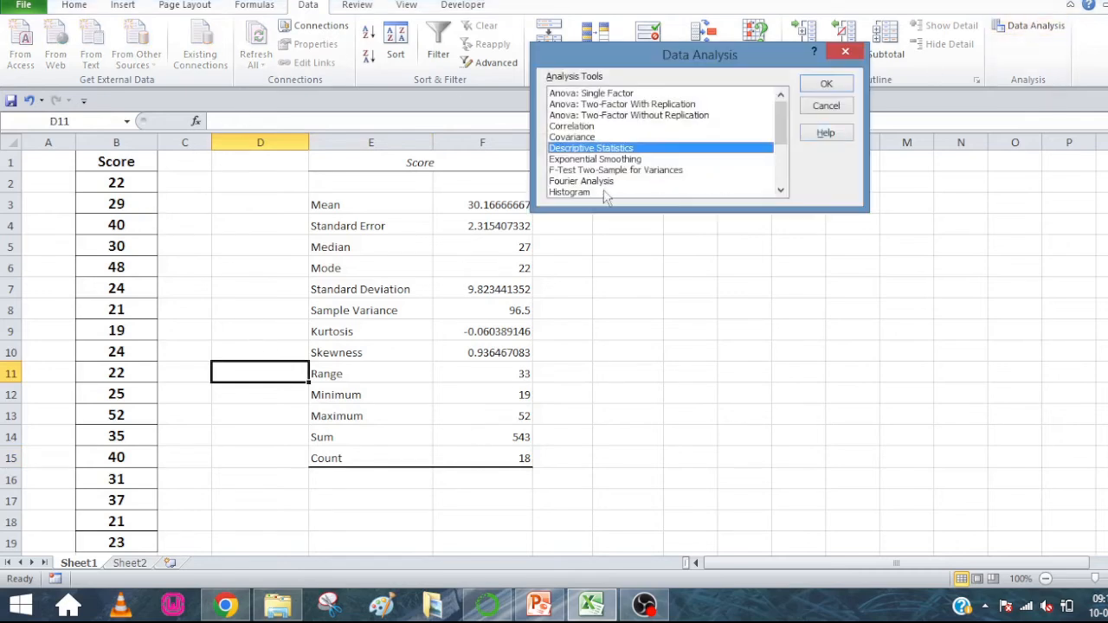
click(580, 193)
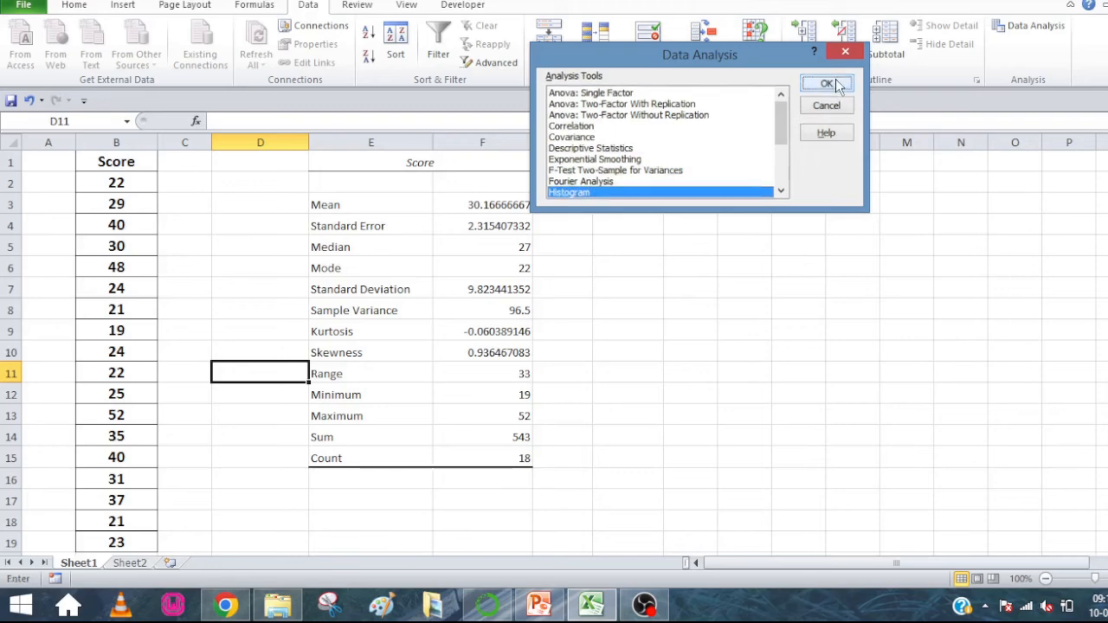
click(826, 84)
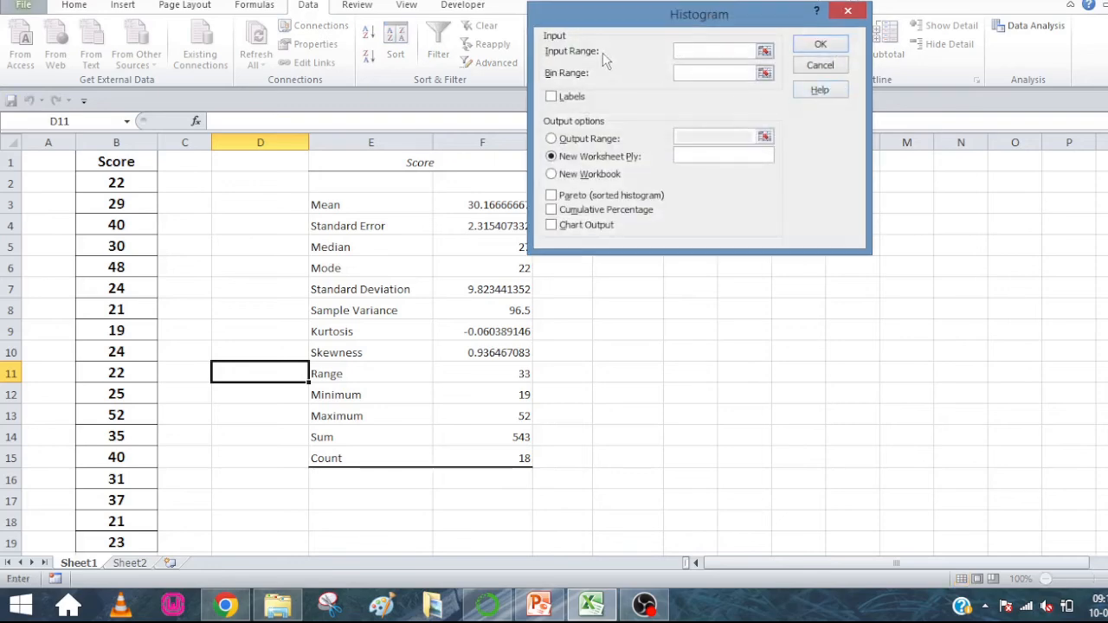
click(848, 12)
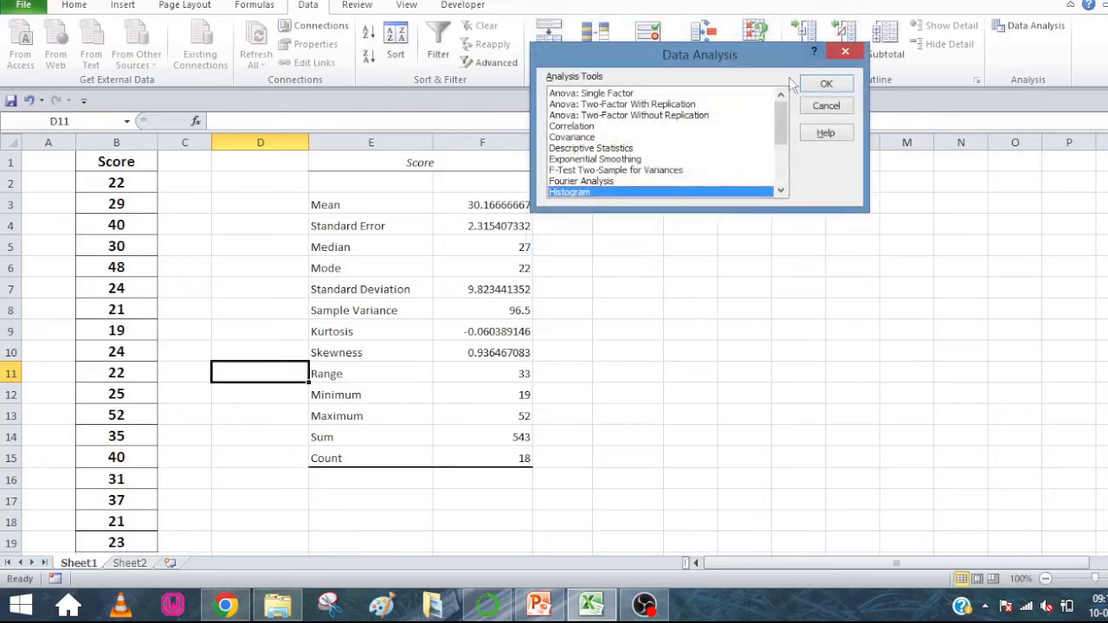
click(825, 107)
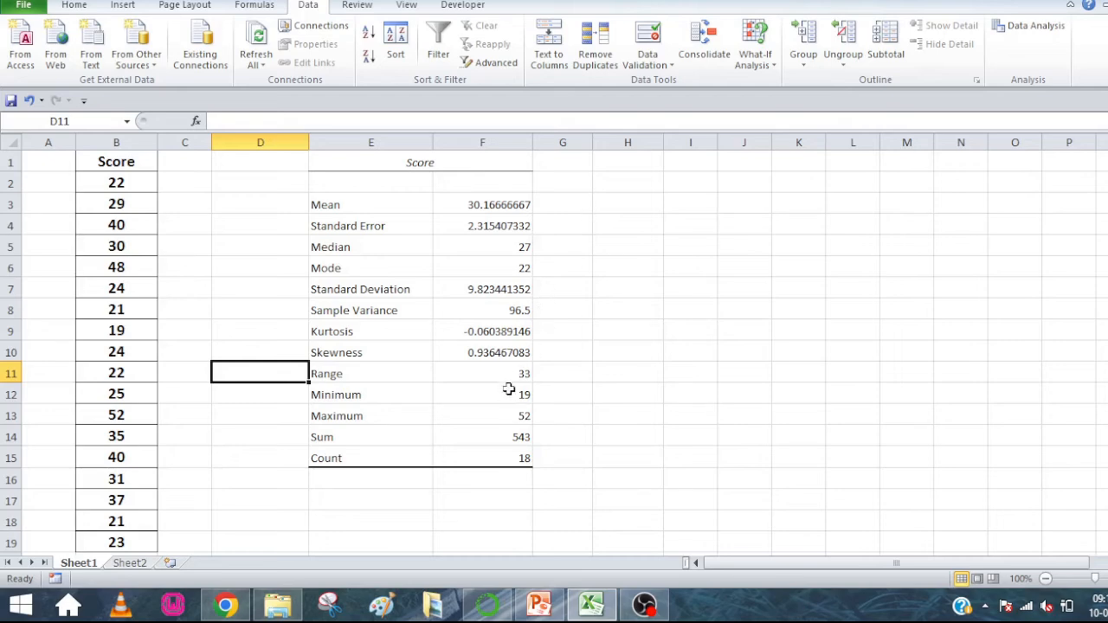
Enter the heading Bin in H2 with the bin limits 20, 30 and 40 below it in H3:H5.
click(636, 181)
text(Bin)
key(Return)
text(20)
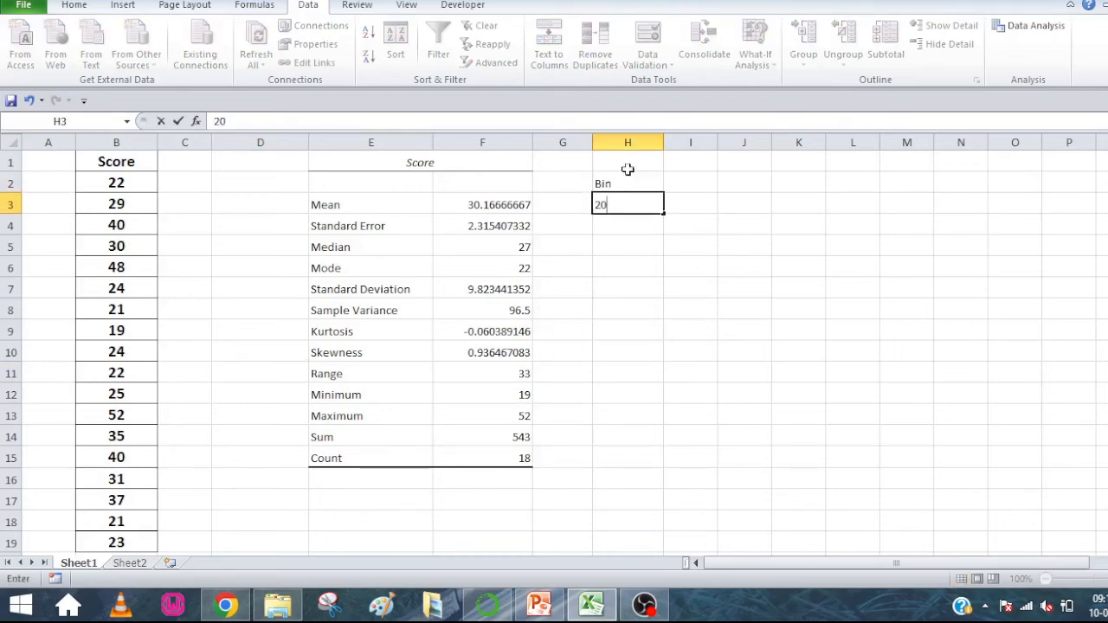
key(Return)
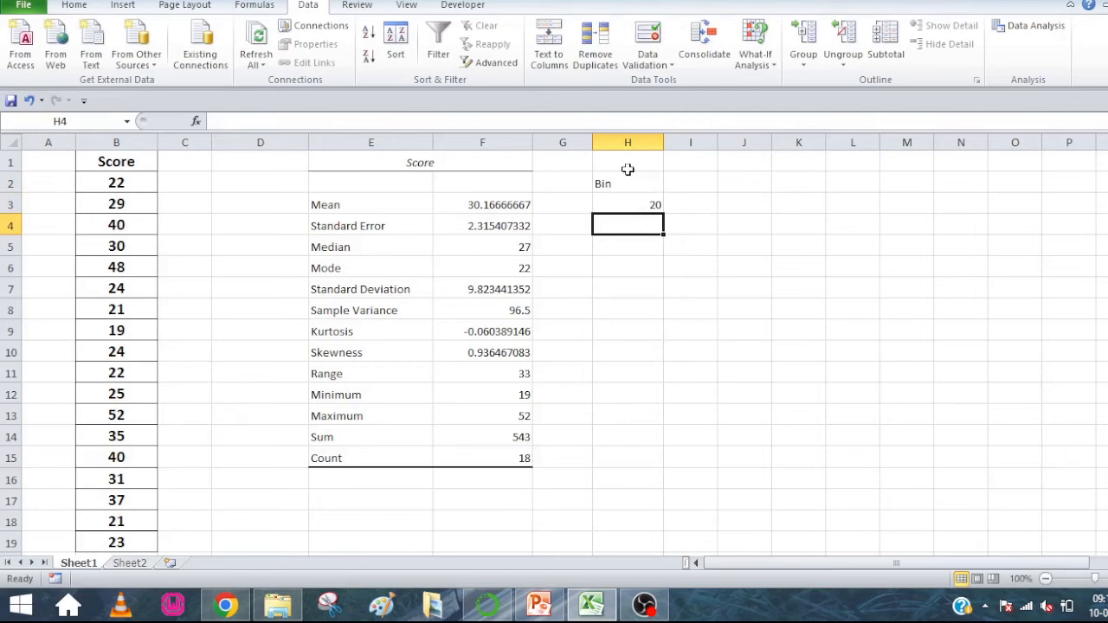
text(30)
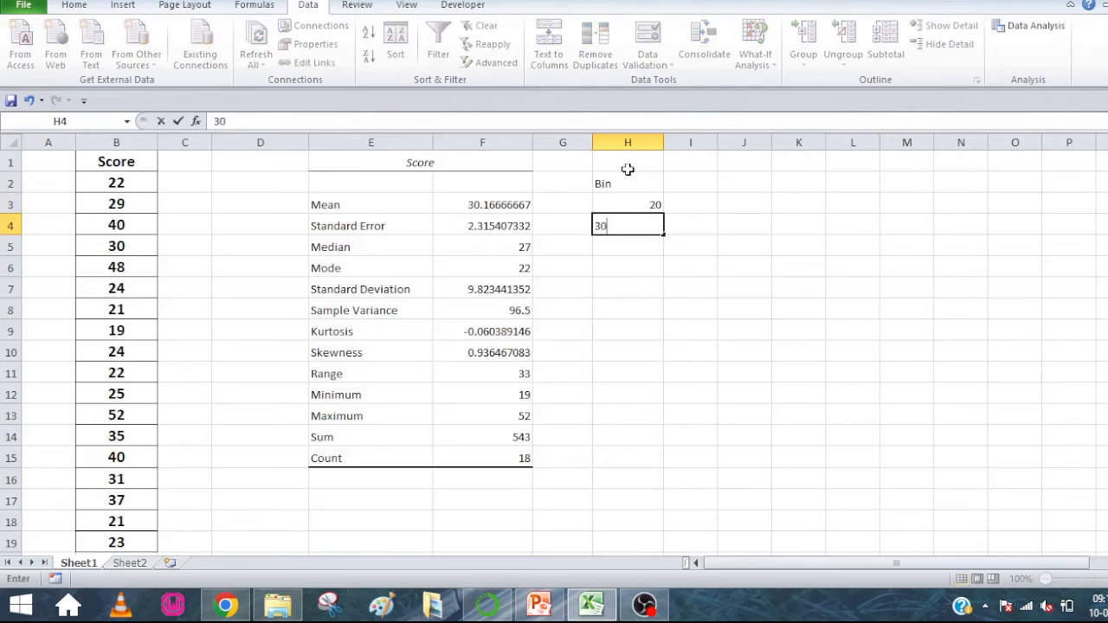
key(Return)
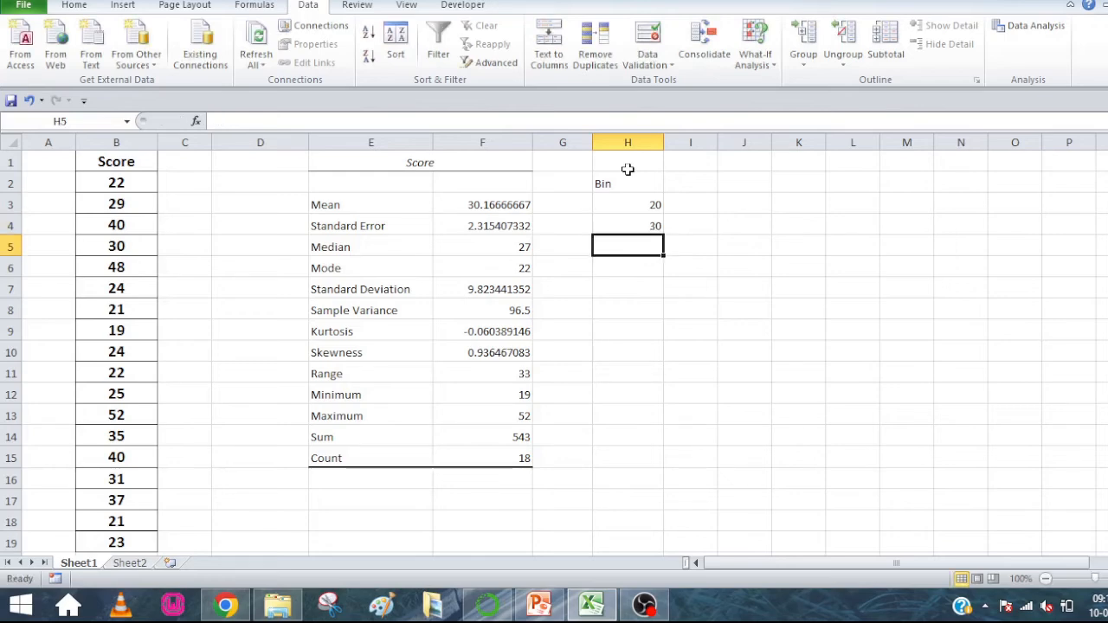
text(40)
key(Return)
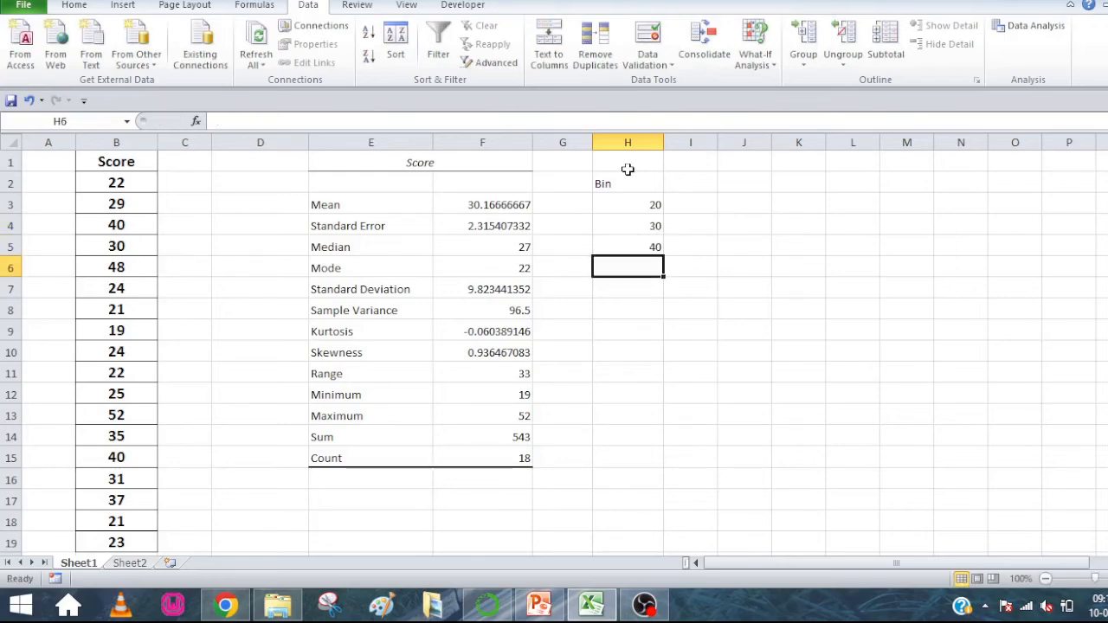
Extend the bin series down to 60 in H7, and centre and border the bin table H2:H7.
drag(650, 203, 666, 296)
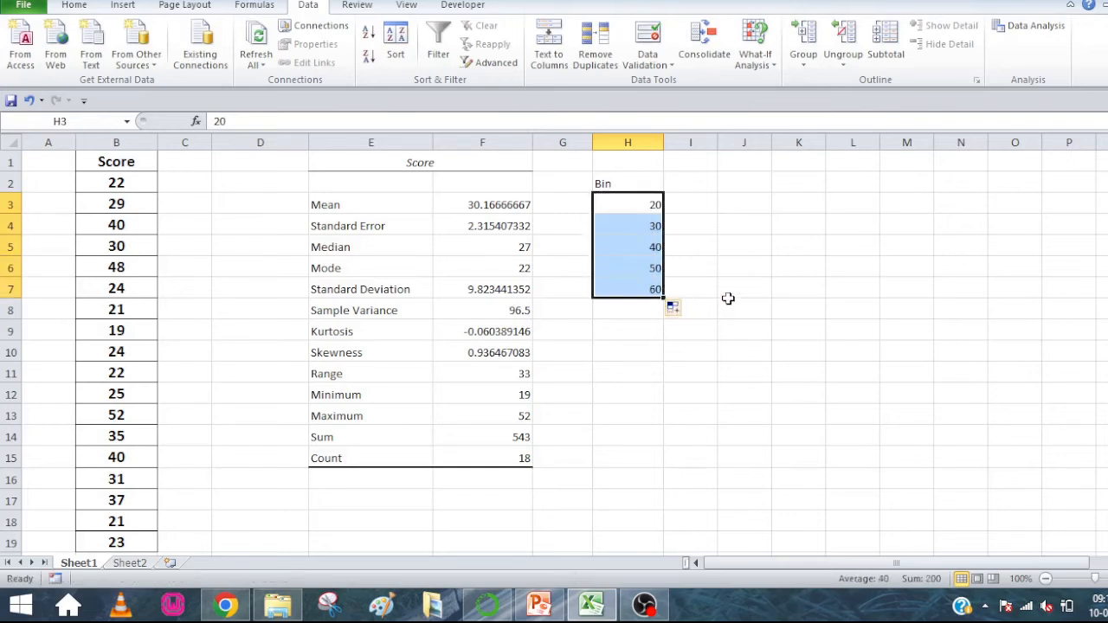
click(697, 245)
double_click(623, 183)
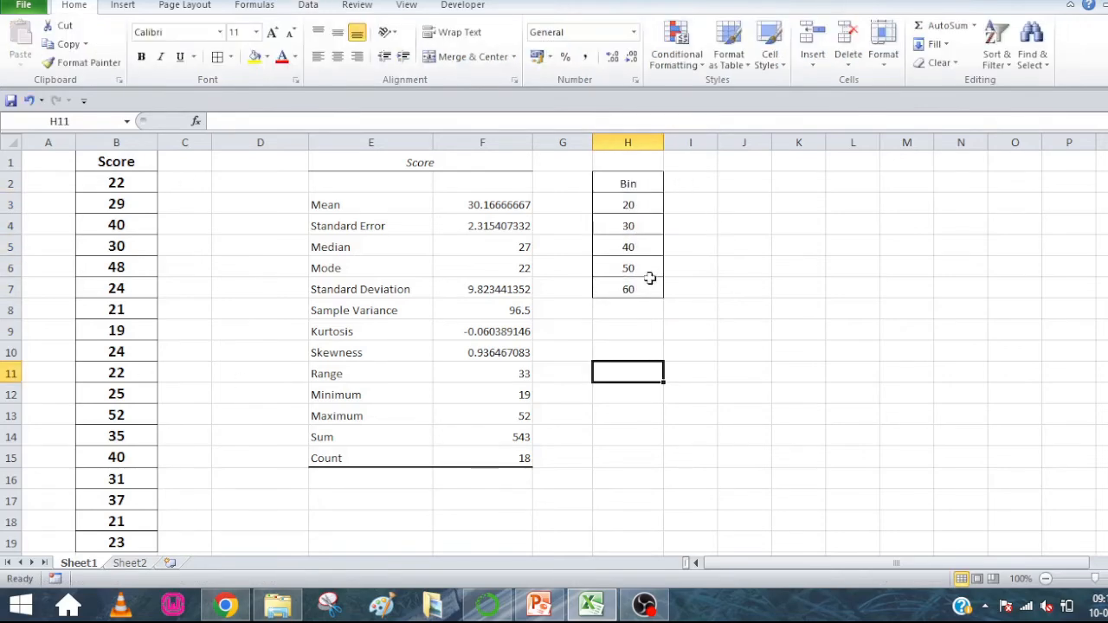
Set up a Histogram analysis with input range B1:B19 and bin range H2:H7.
click(309, 7)
click(1053, 28)
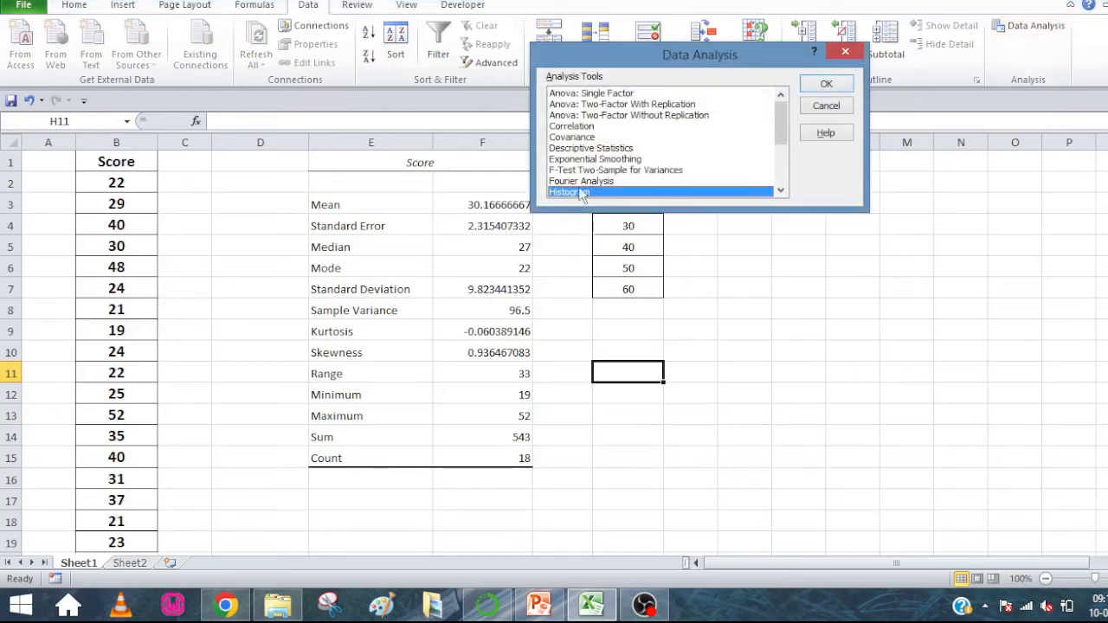
click(825, 85)
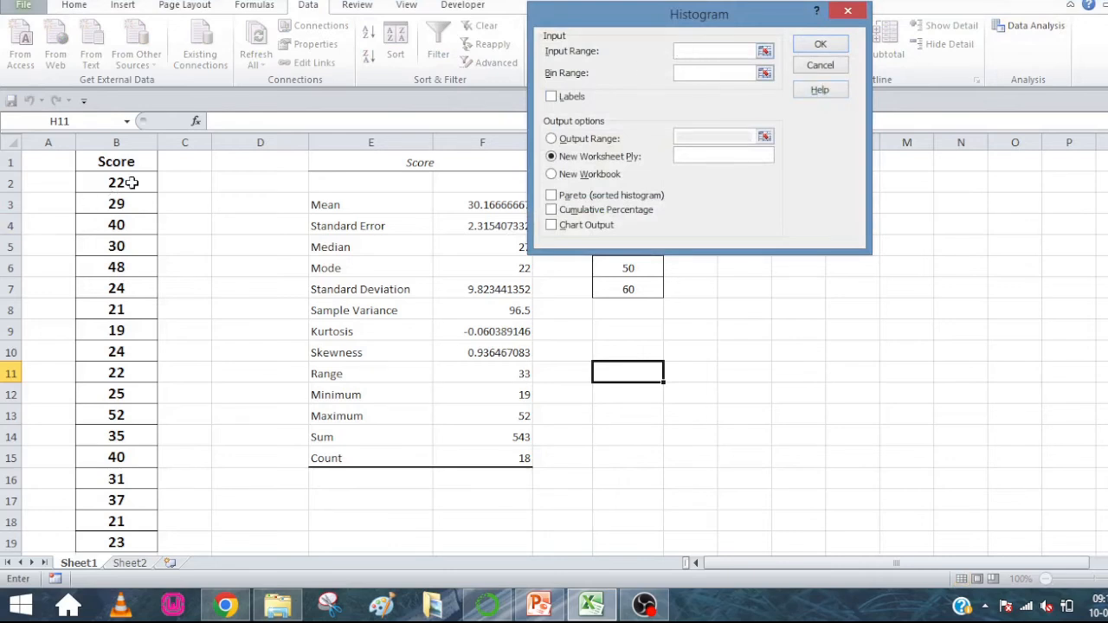
drag(135, 161, 148, 540)
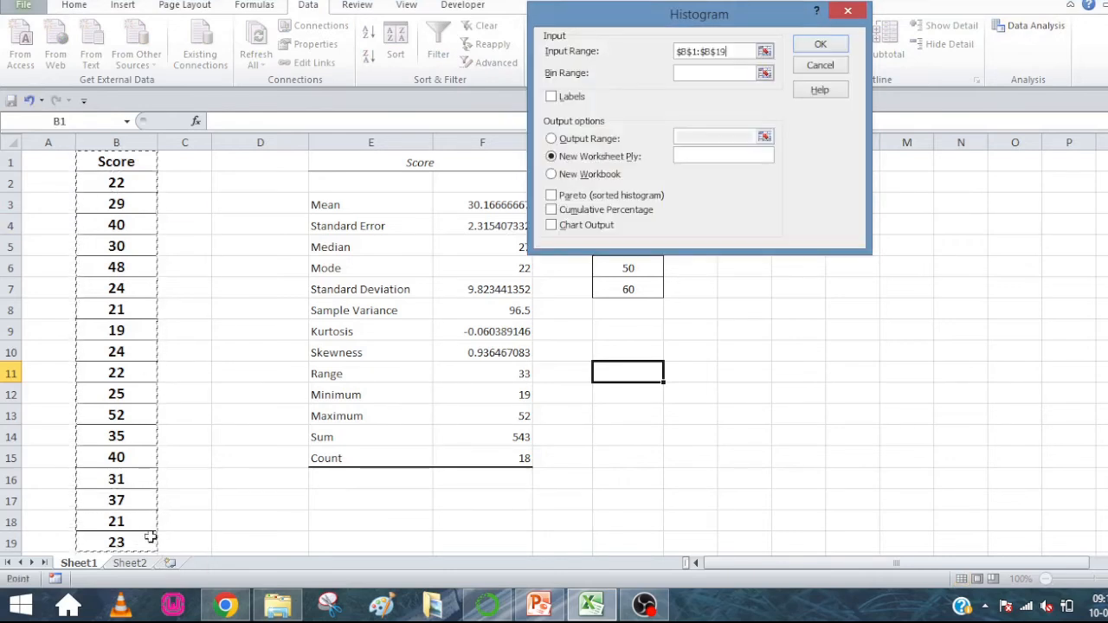
click(681, 74)
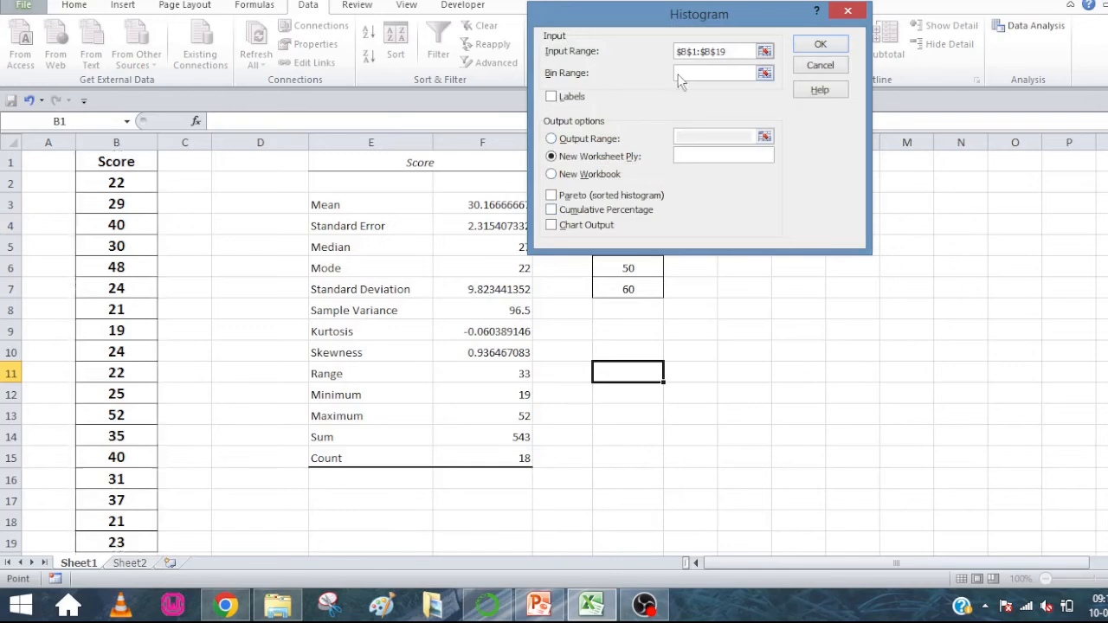
drag(708, 16, 302, 31)
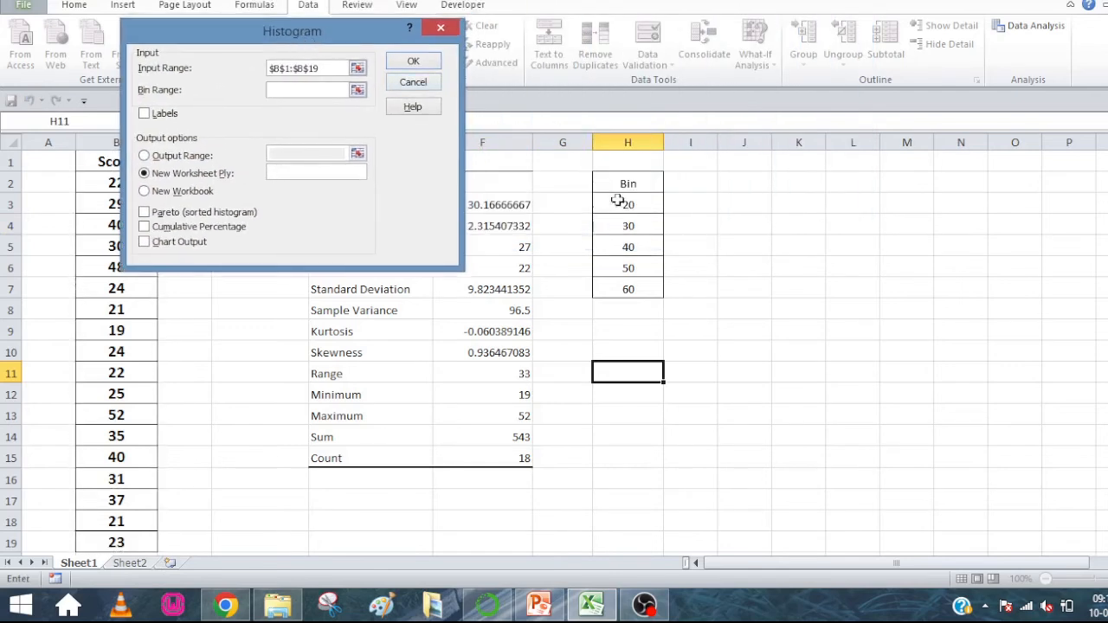
drag(630, 181, 606, 281)
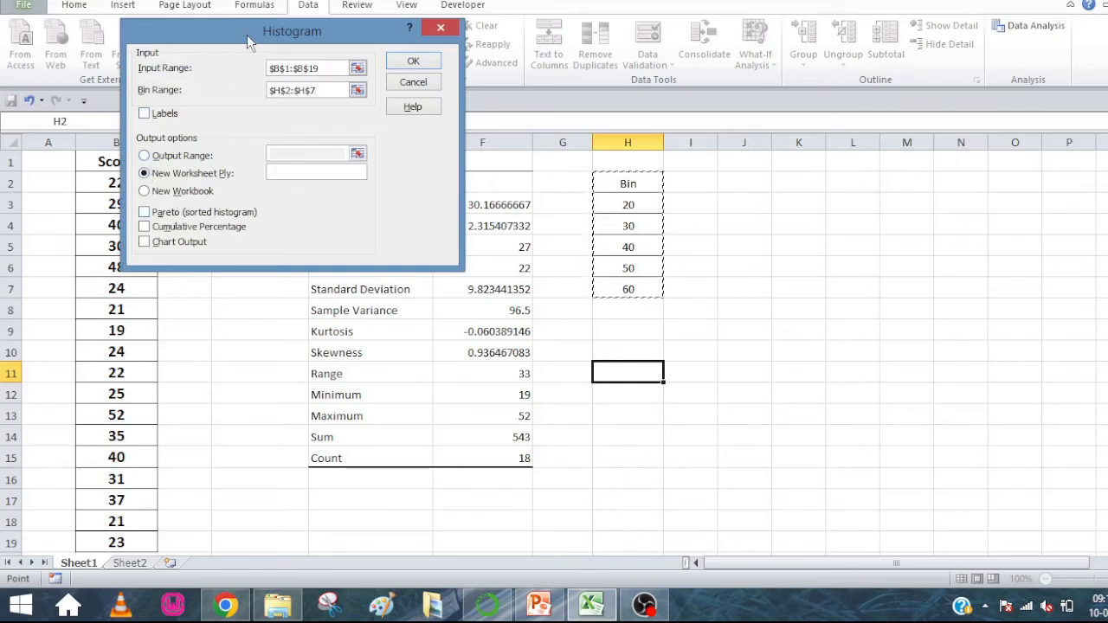
drag(247, 35, 284, 35)
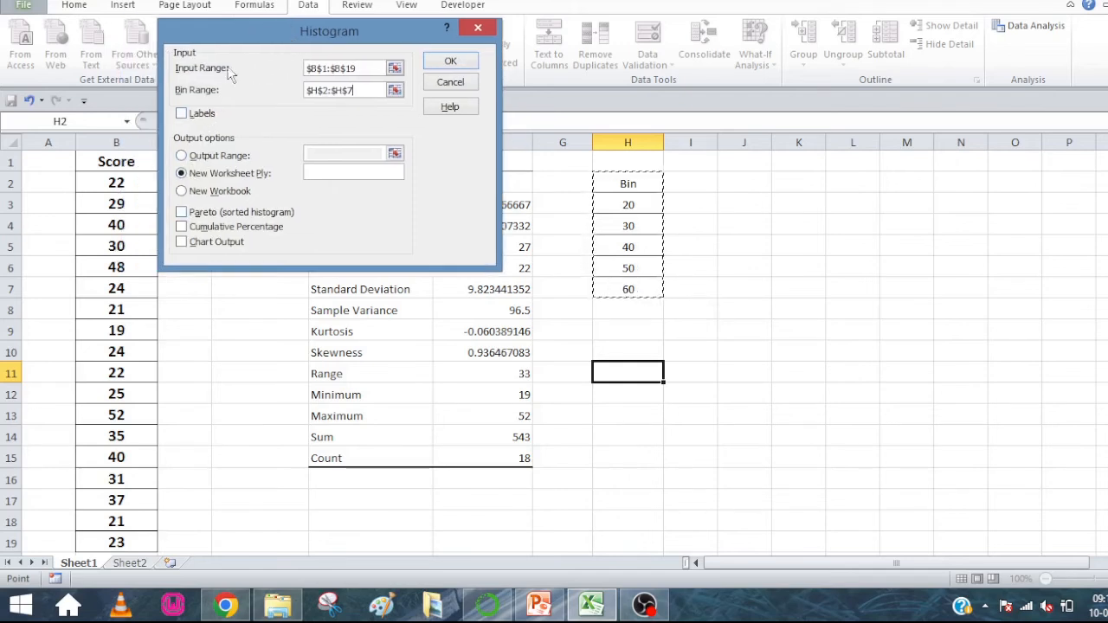
Generate the histogram with labels and chart output enabled, using J1 as the output range.
click(206, 118)
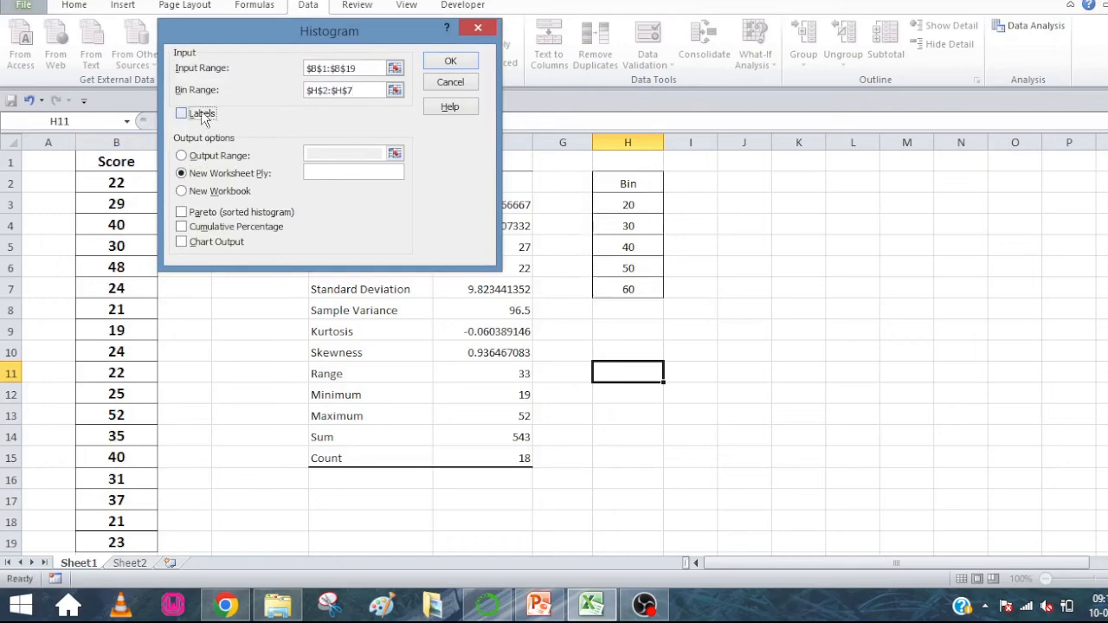
click(181, 155)
click(367, 153)
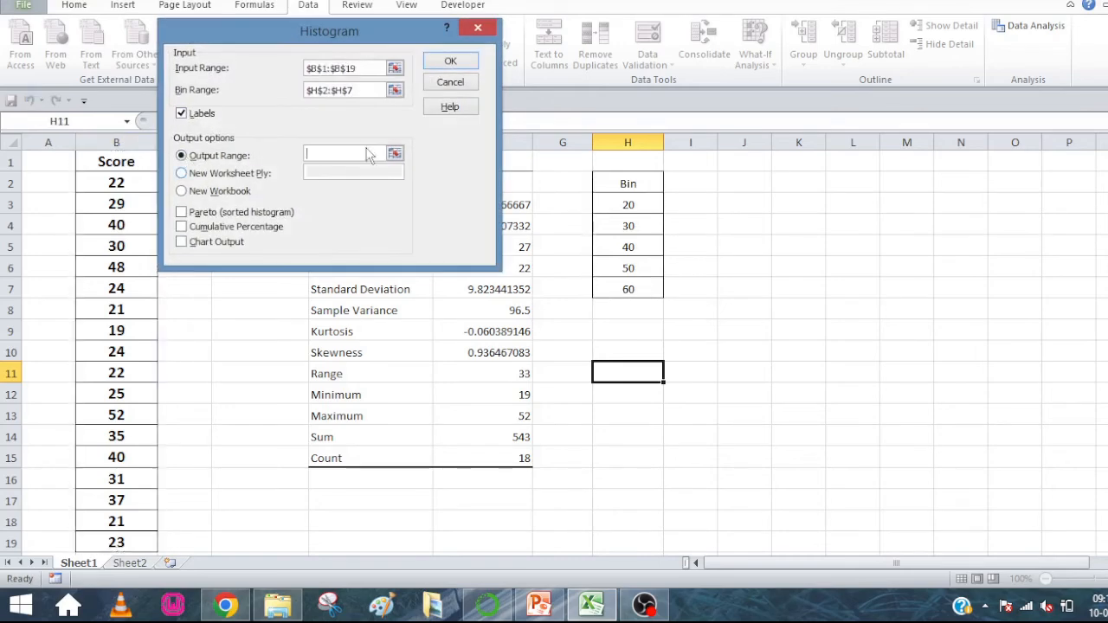
click(731, 163)
click(181, 243)
click(451, 62)
Examine the bins and frequencies in the output table, the histogram chart and the original scores.
drag(758, 183, 759, 290)
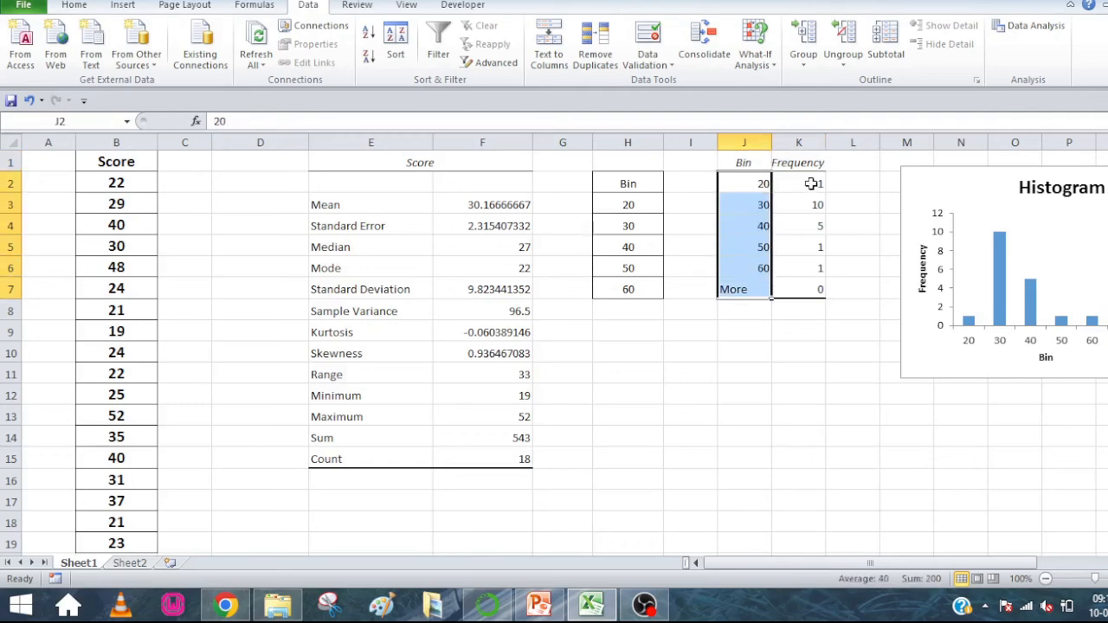
drag(811, 184, 817, 270)
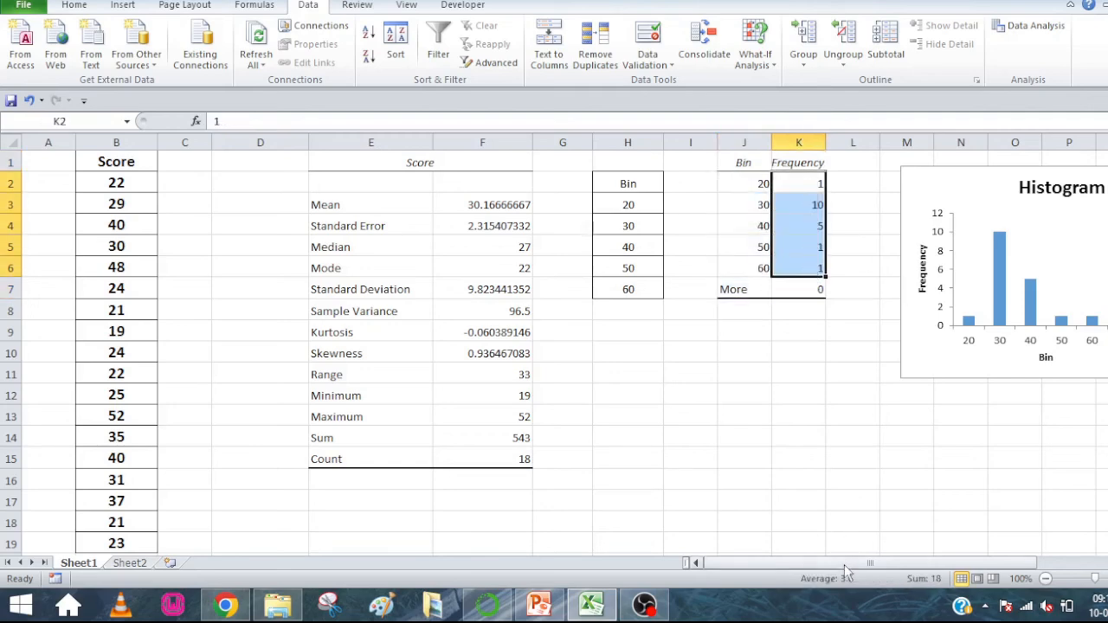
drag(846, 568, 883, 459)
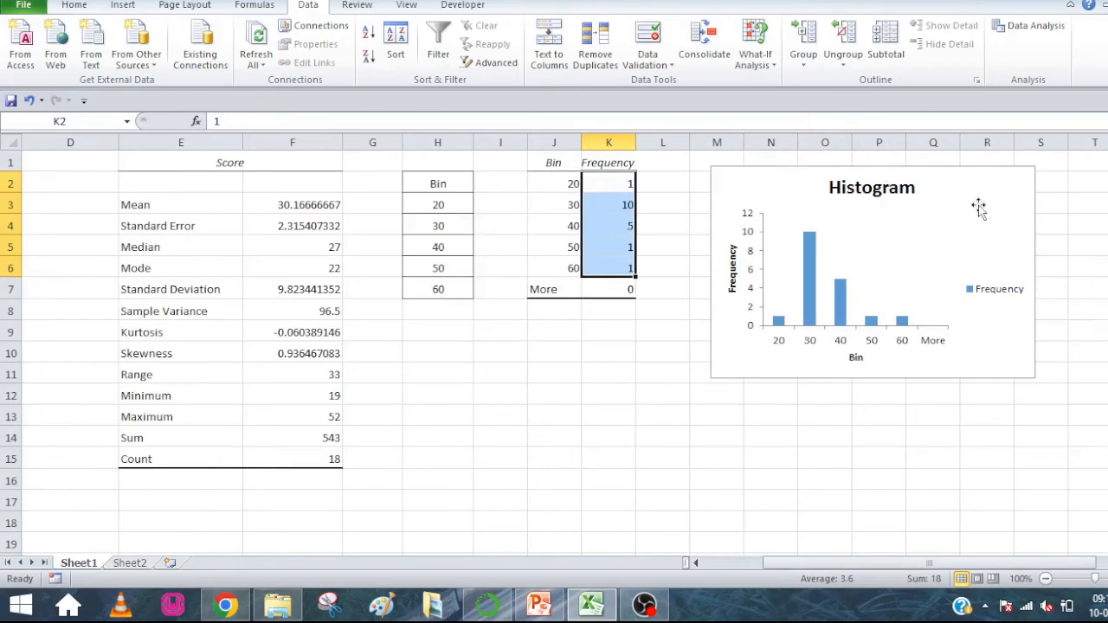
double_click(121, 227)
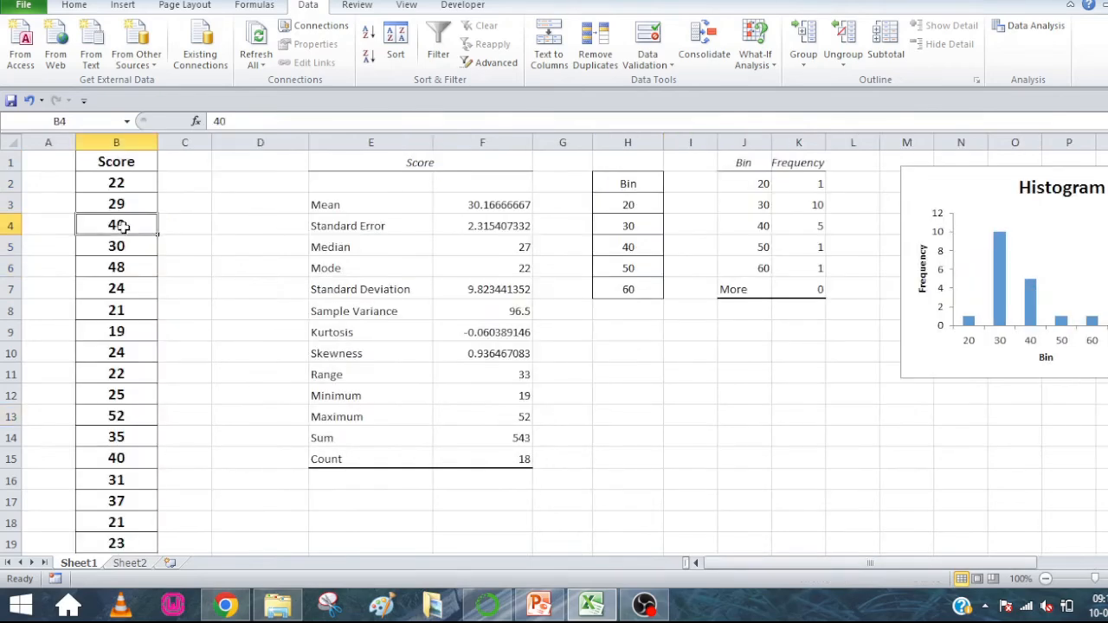
Change the first score, in B2 of Sheet1, to 12.
double_click(122, 179)
drag(140, 186, 98, 182)
text(12)
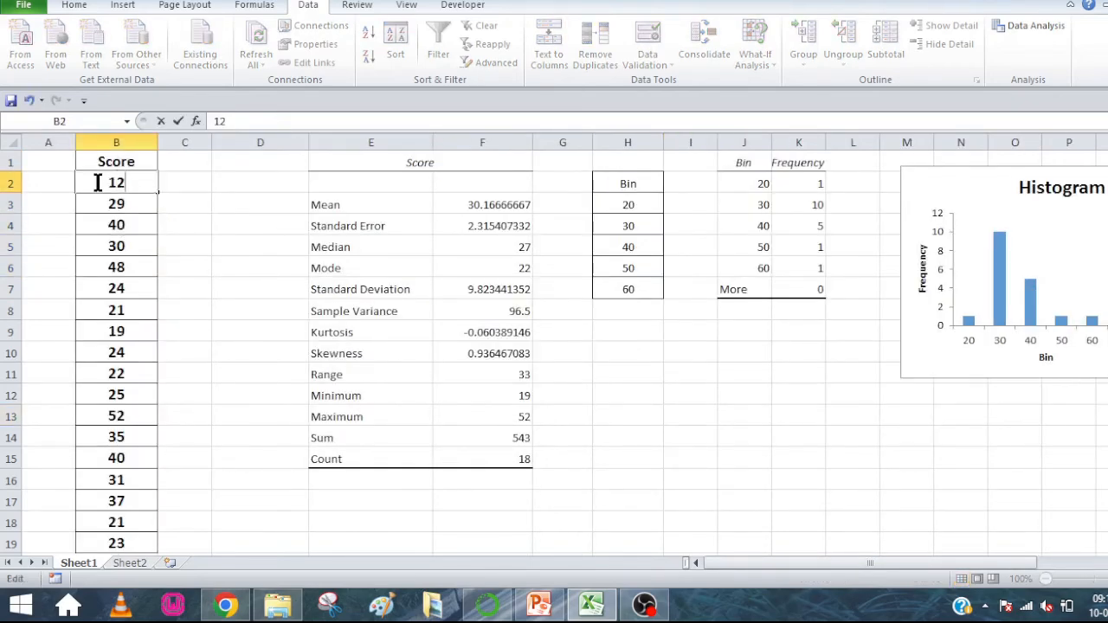
click(217, 245)
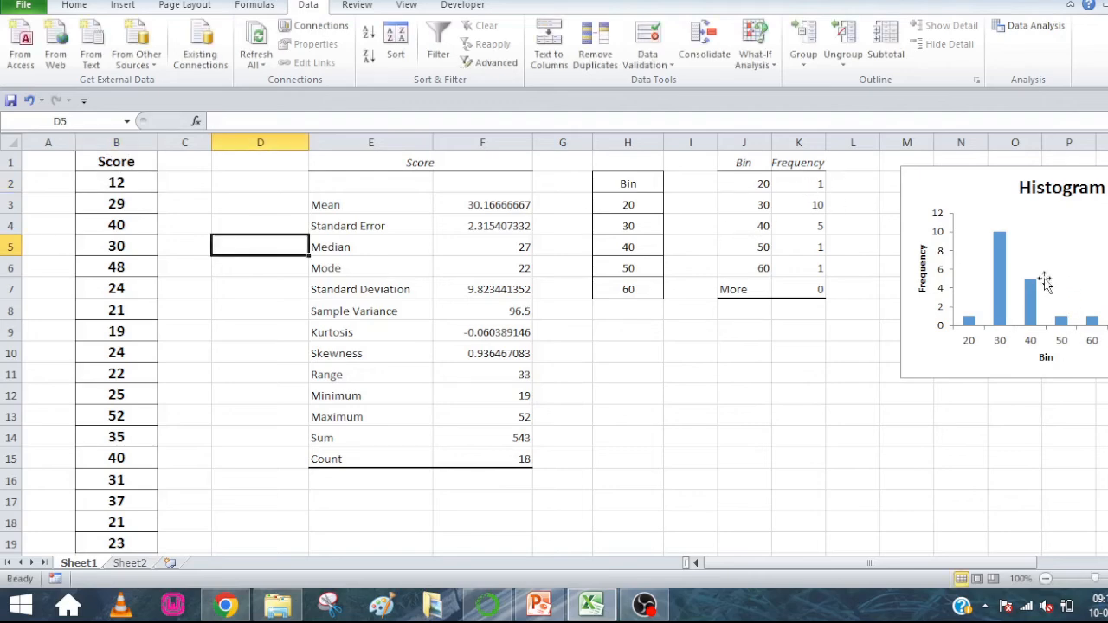
Overwrite the frequency of the 20 bin in K2 with 3.
click(822, 185)
double_click(822, 183)
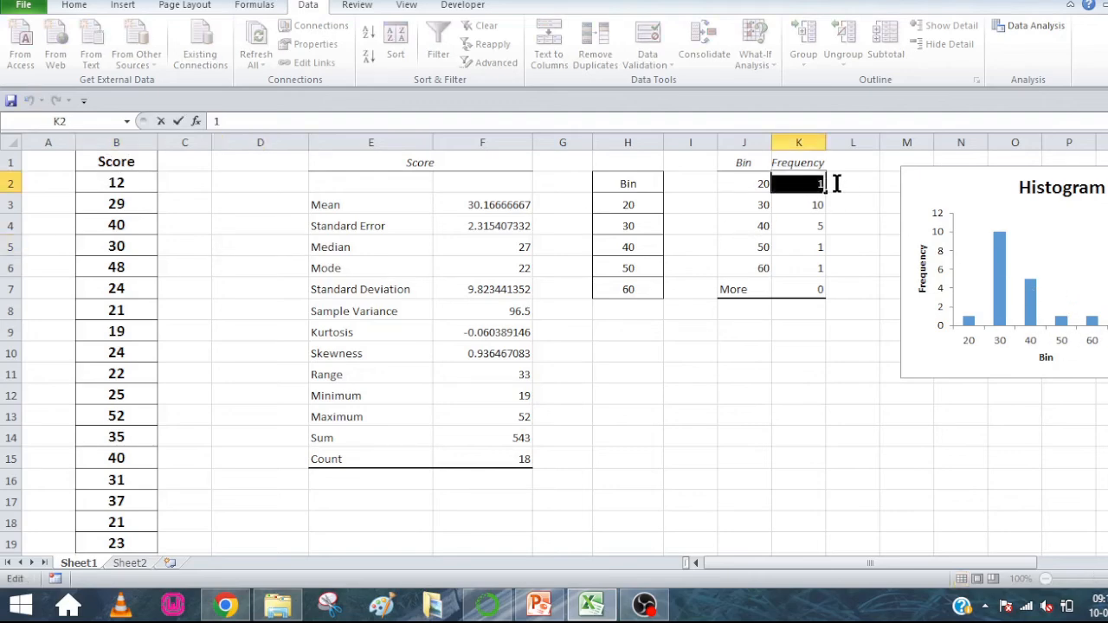
text(3)
click(853, 350)
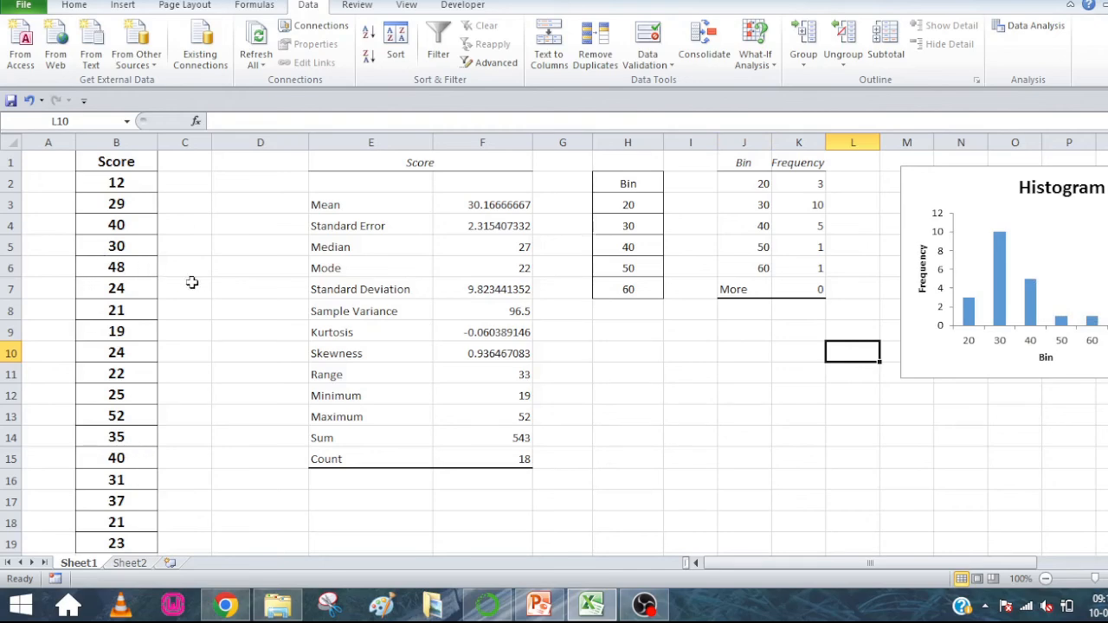
Copy the scores B1:B19 and the bin table H2:H7 from Sheet1 into a new sheet, starting at B1 and E1.
drag(116, 162, 143, 542)
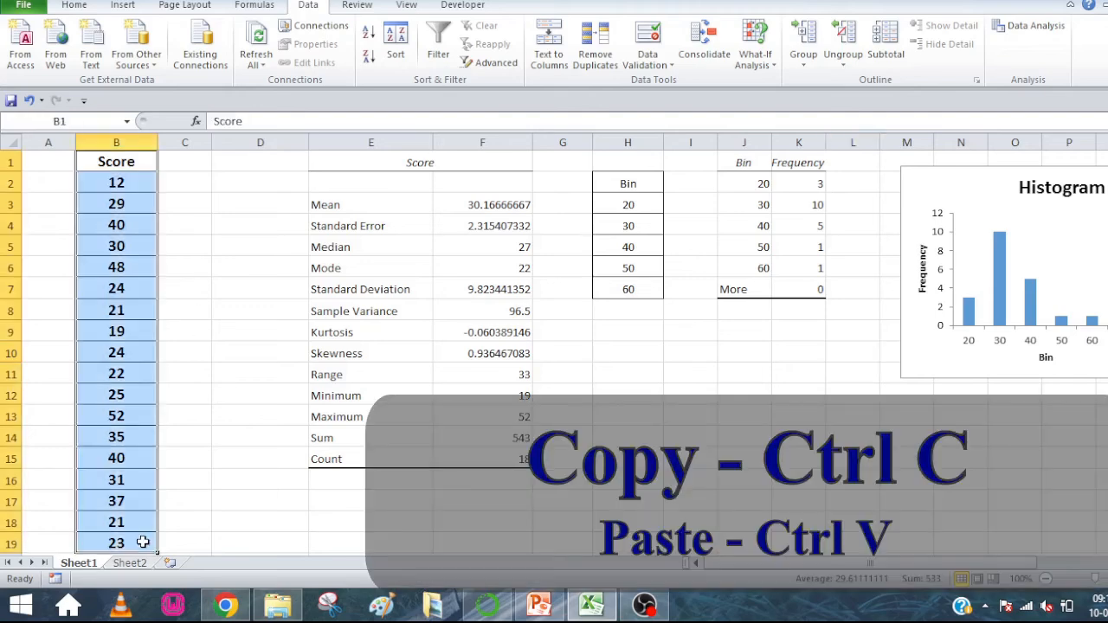
key(ctrl+c)
click(170, 563)
click(109, 157)
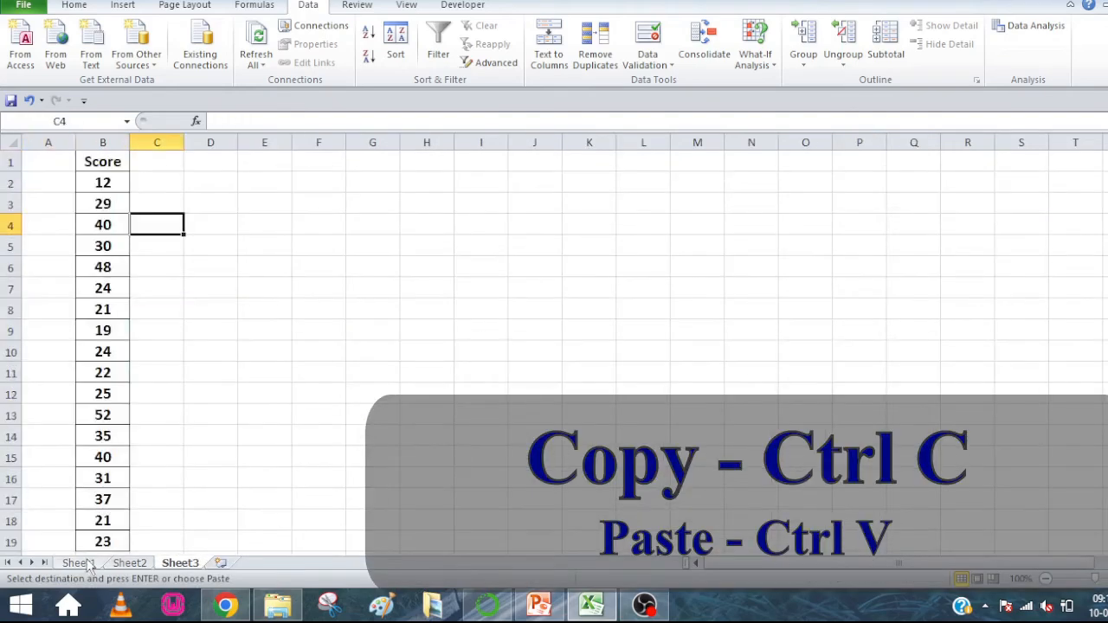
click(78, 563)
drag(627, 184, 635, 223)
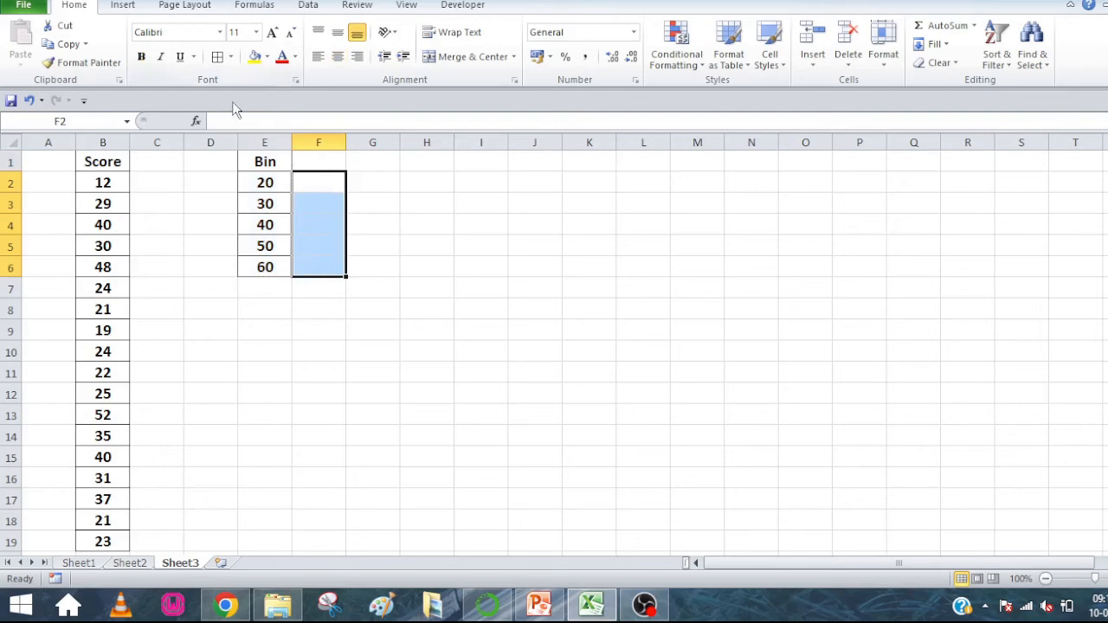
Enter =FREQUENCY(B2:B19,E2:E6) as an array formula across F2:F6 on Sheet3.
click(224, 121)
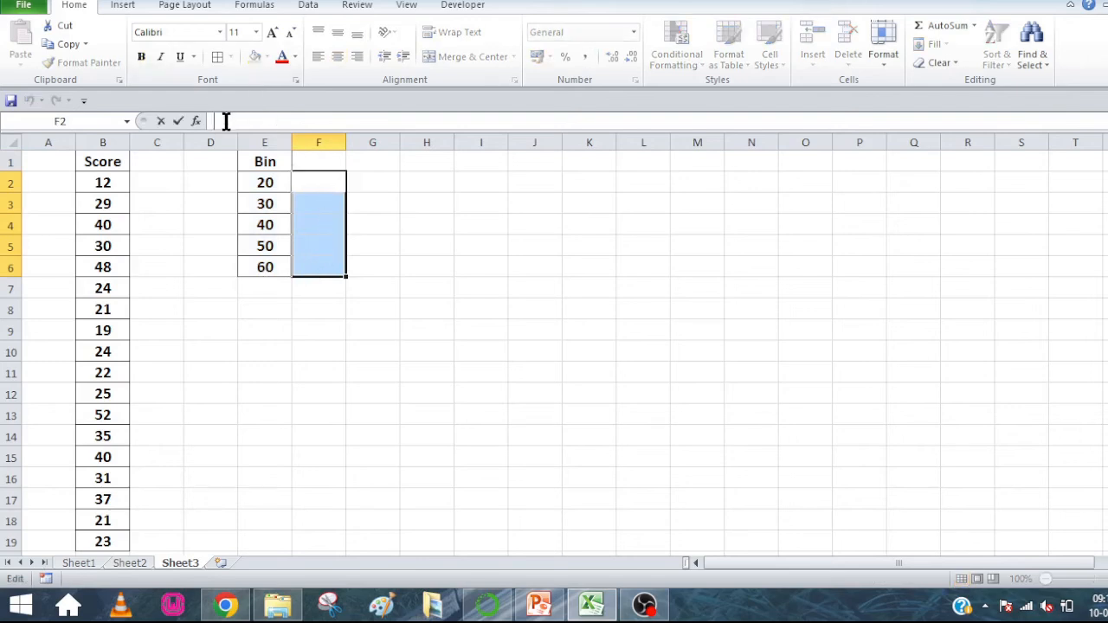
text(=fre)
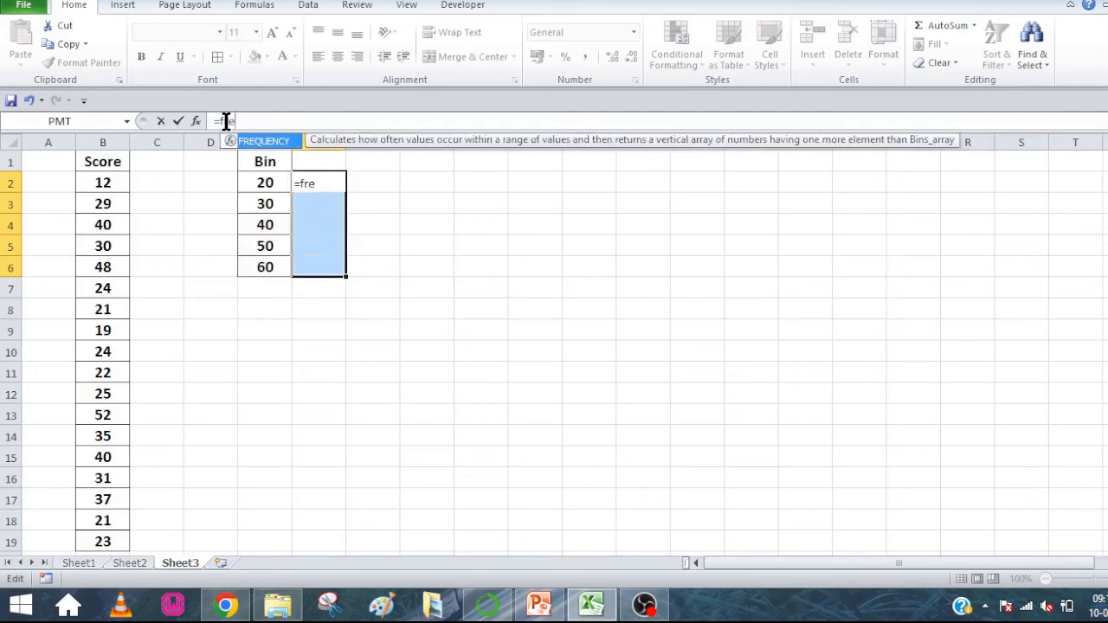
text(quency()
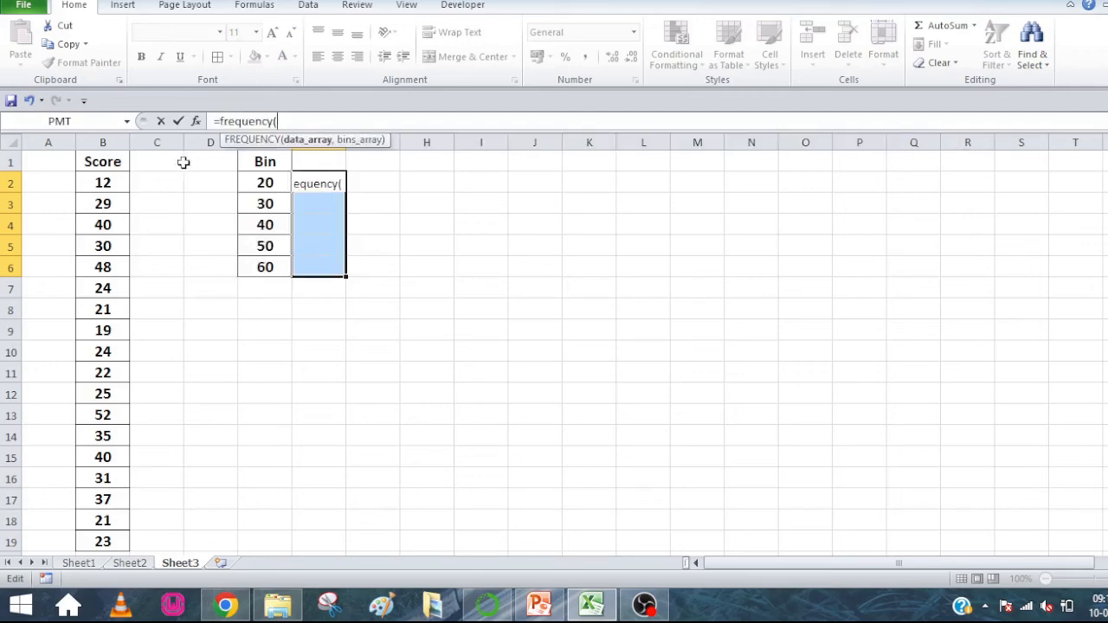
drag(112, 162, 113, 182)
click(113, 182)
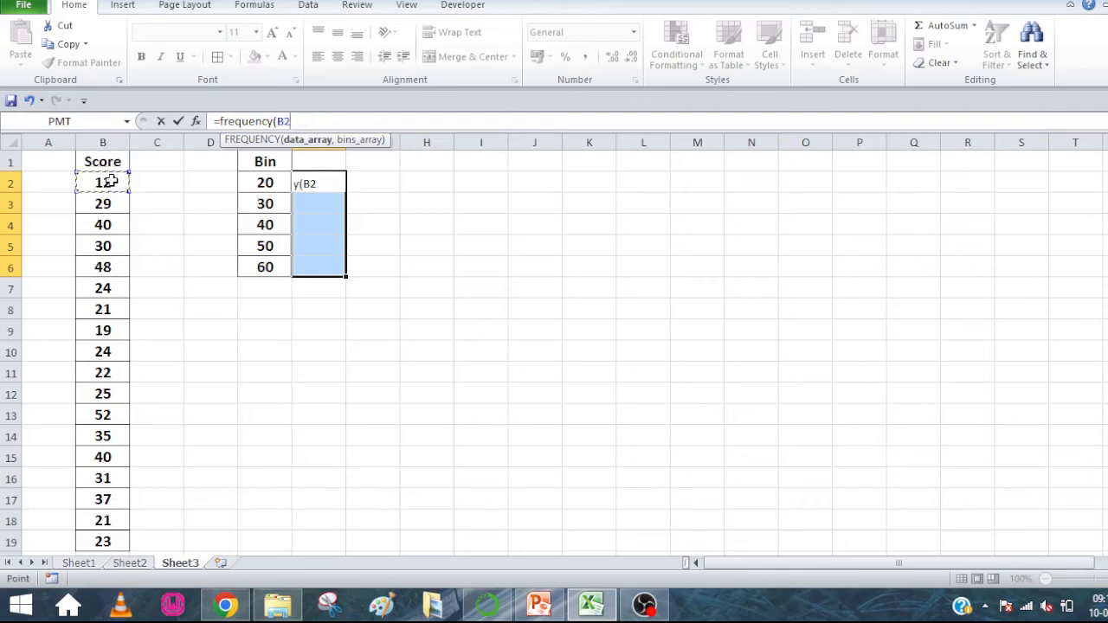
key(ctrl+shift+Down)
text(,)
drag(265, 182, 265, 263)
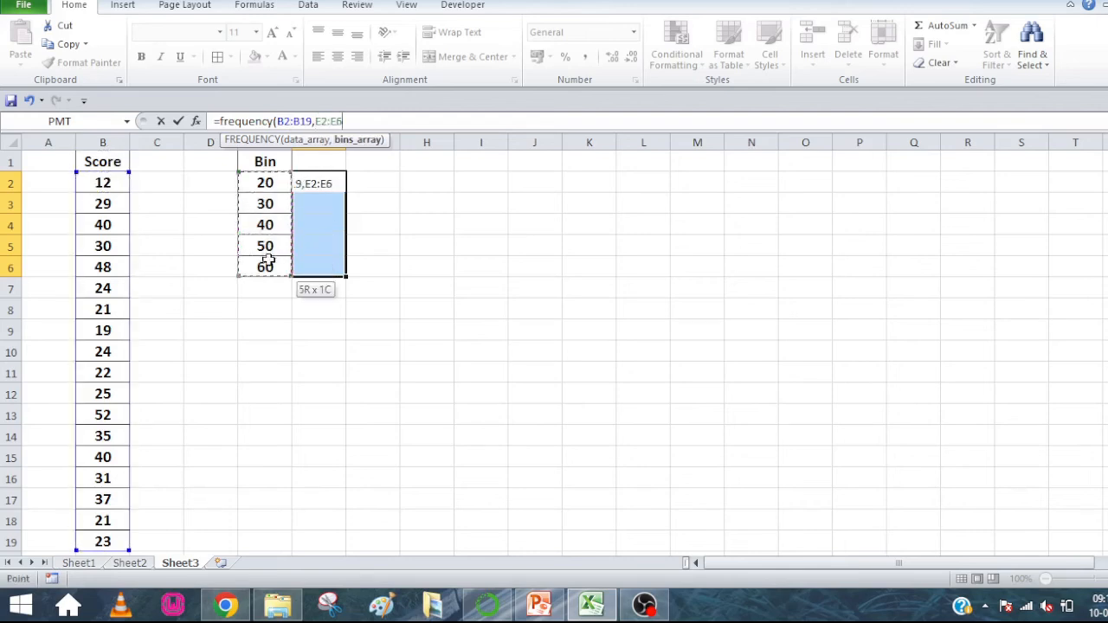
click(340, 121)
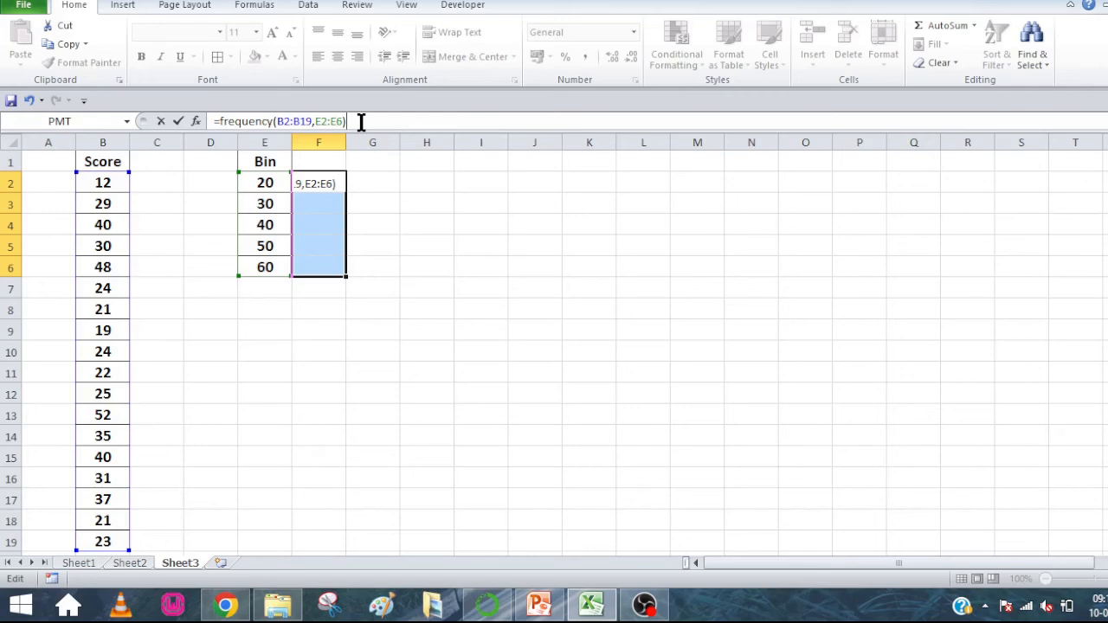
key(ctrl+shift+Return)
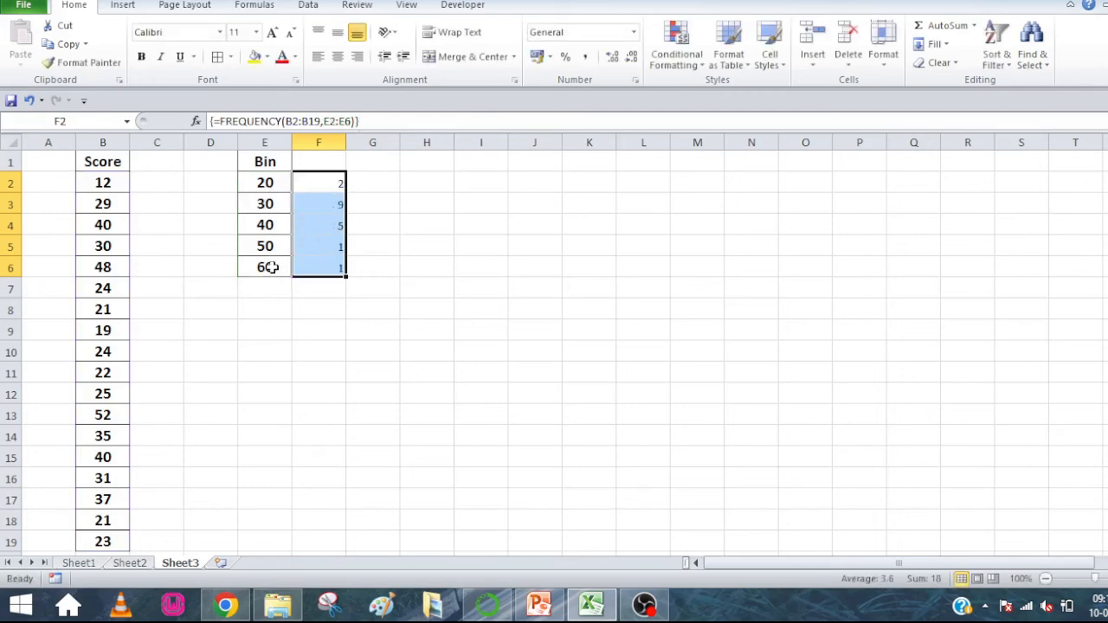
After checking Sheet1's frequency table, set the score in Sheet3's B2 to 22 and apply the bin column's formatting to F2:F6.
click(78, 563)
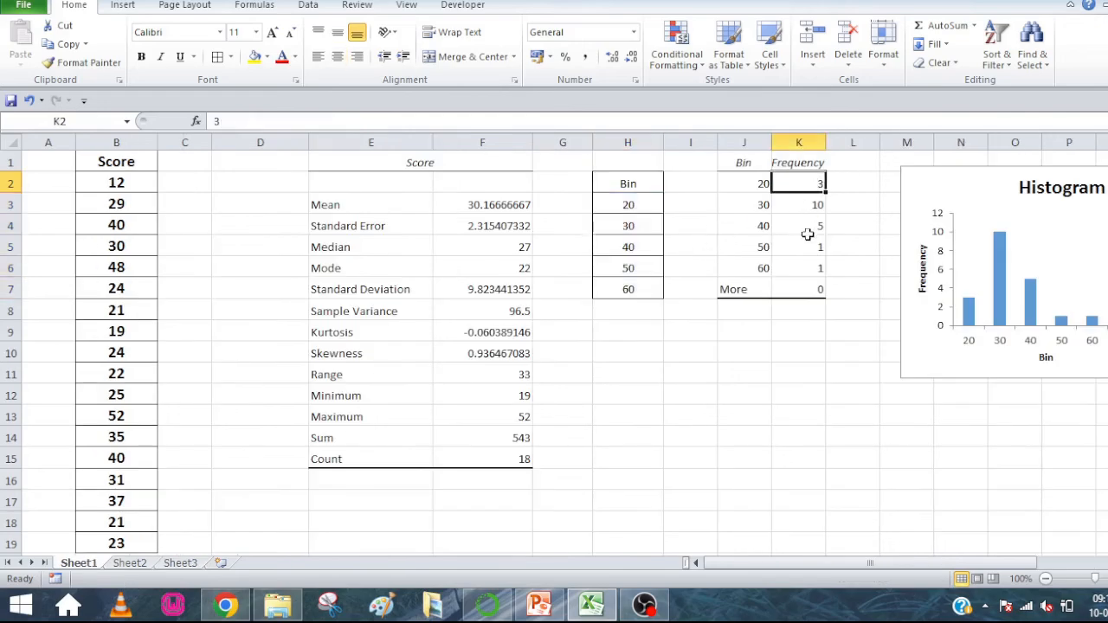
click(180, 563)
double_click(104, 184)
drag(105, 184, 78, 183)
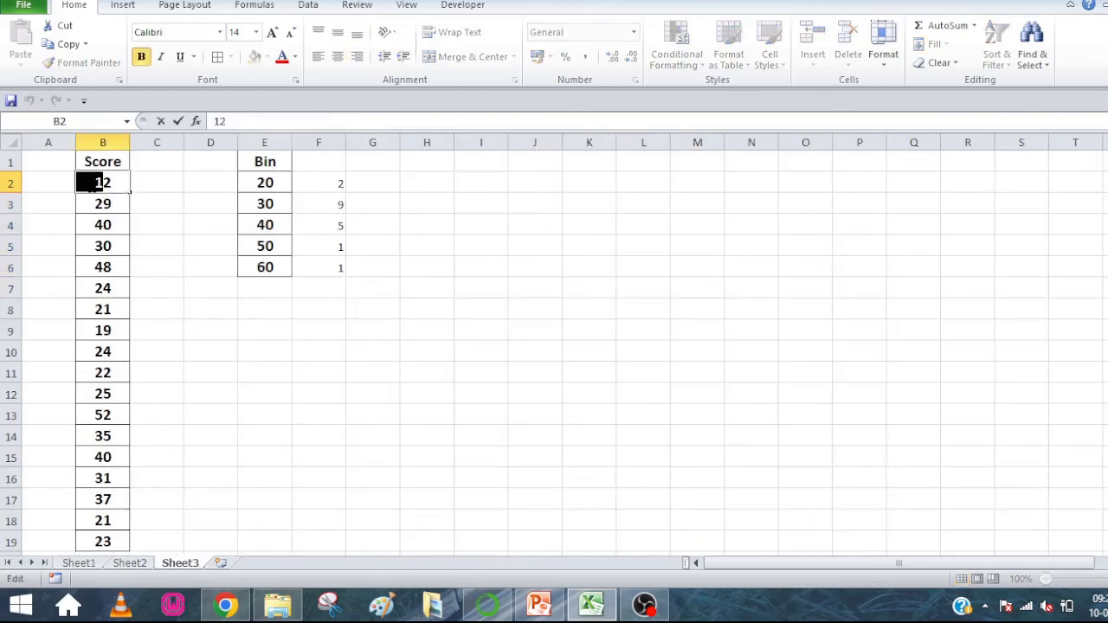
text(2)
click(201, 324)
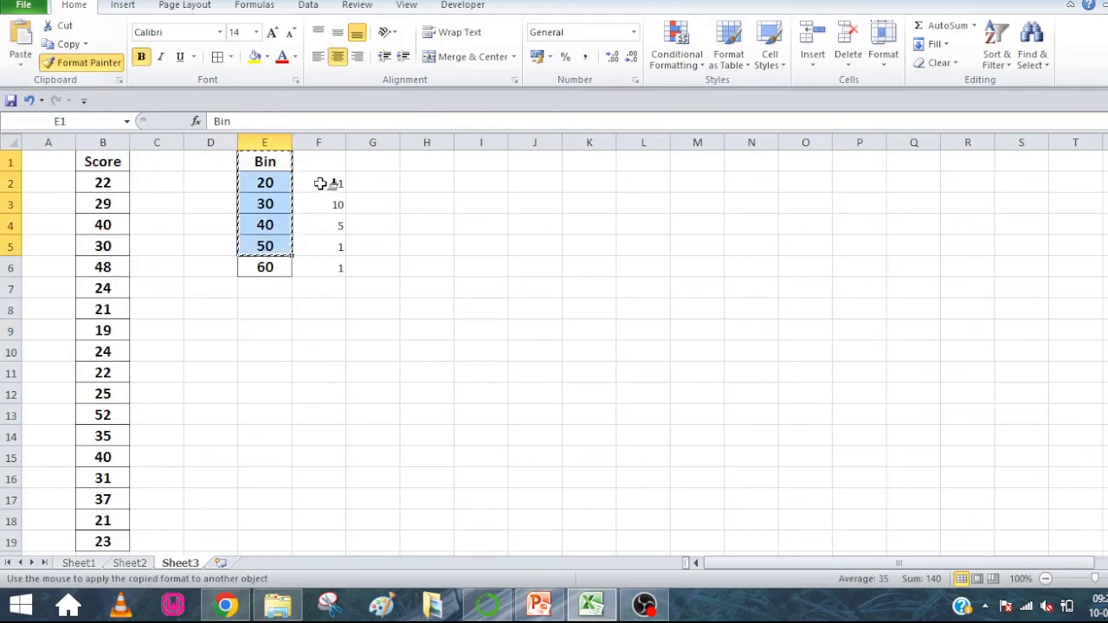
drag(321, 180, 329, 264)
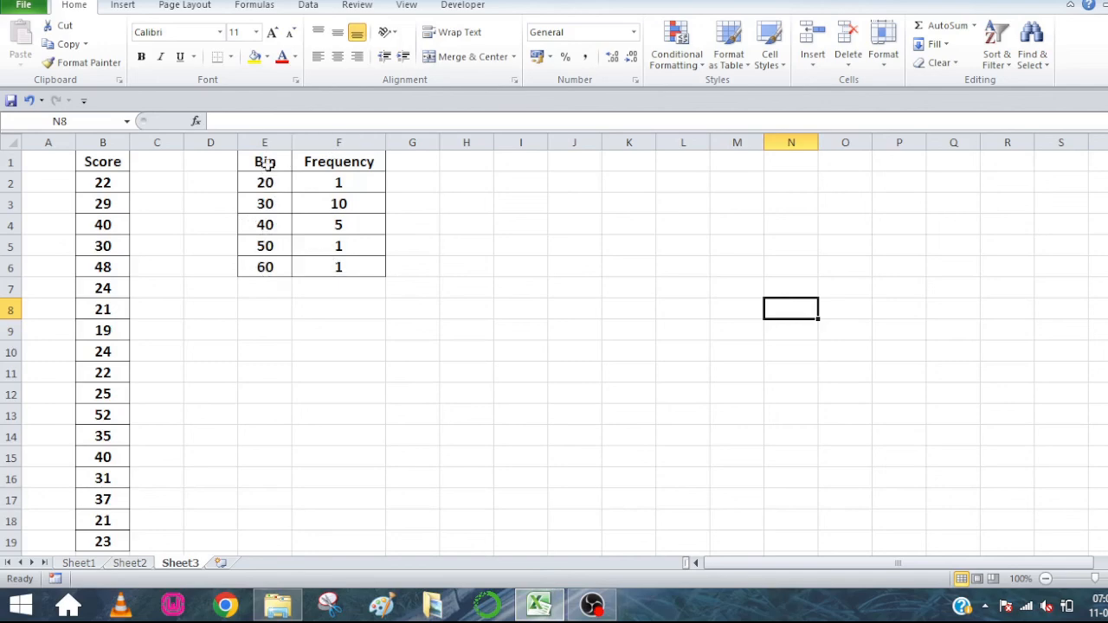
Insert a 2-D clustered column chart of E1:F6 and place it beside the frequency table.
drag(265, 165, 343, 261)
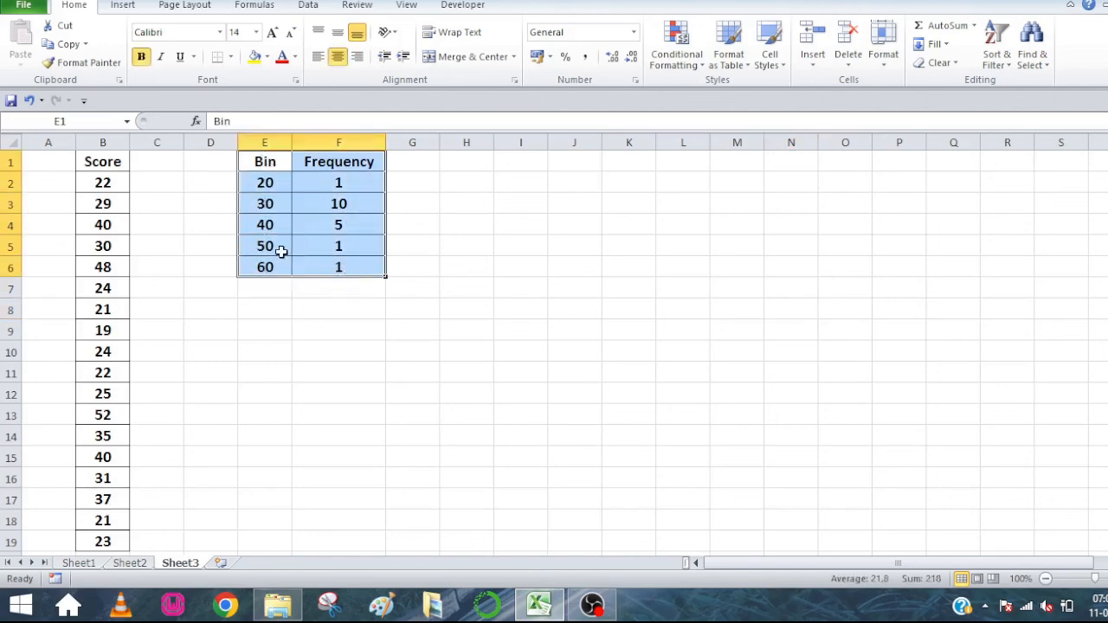
click(133, 7)
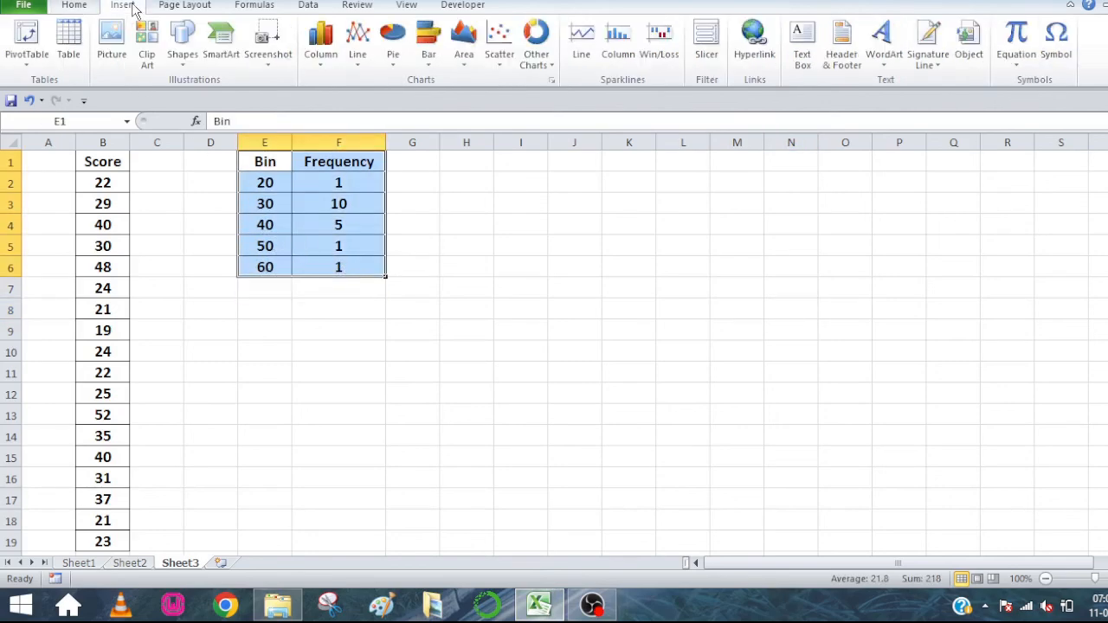
click(325, 54)
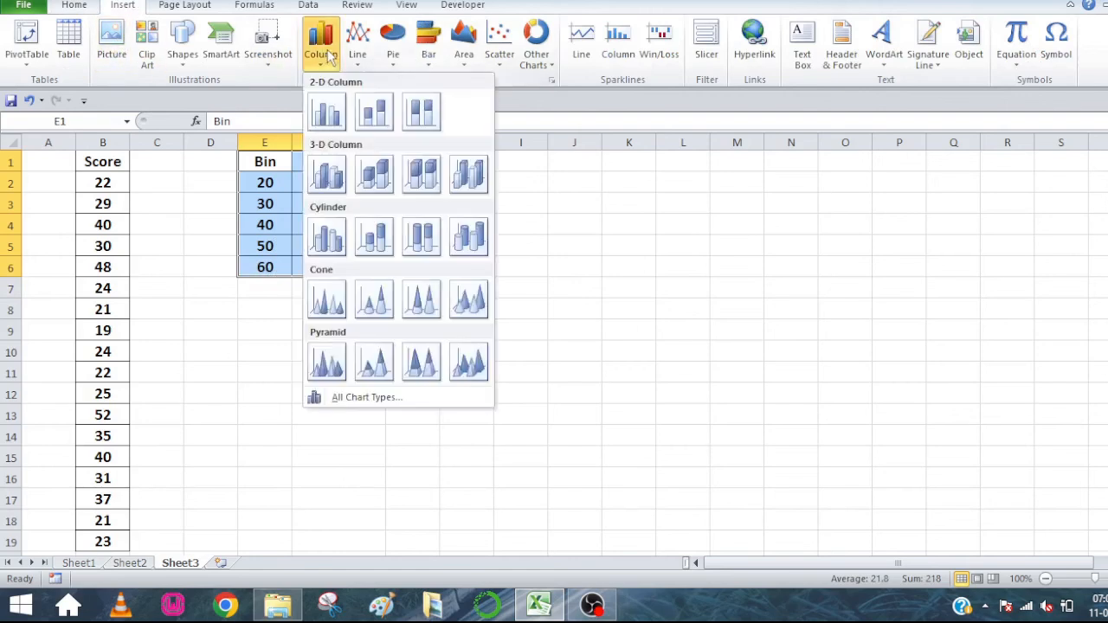
click(336, 116)
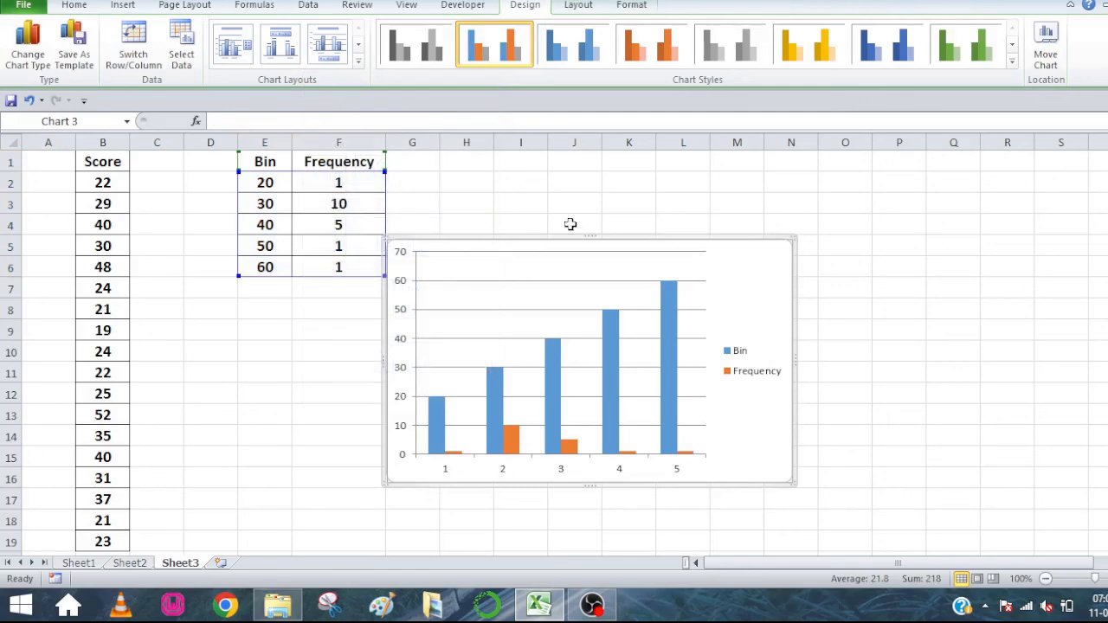
drag(574, 240, 601, 159)
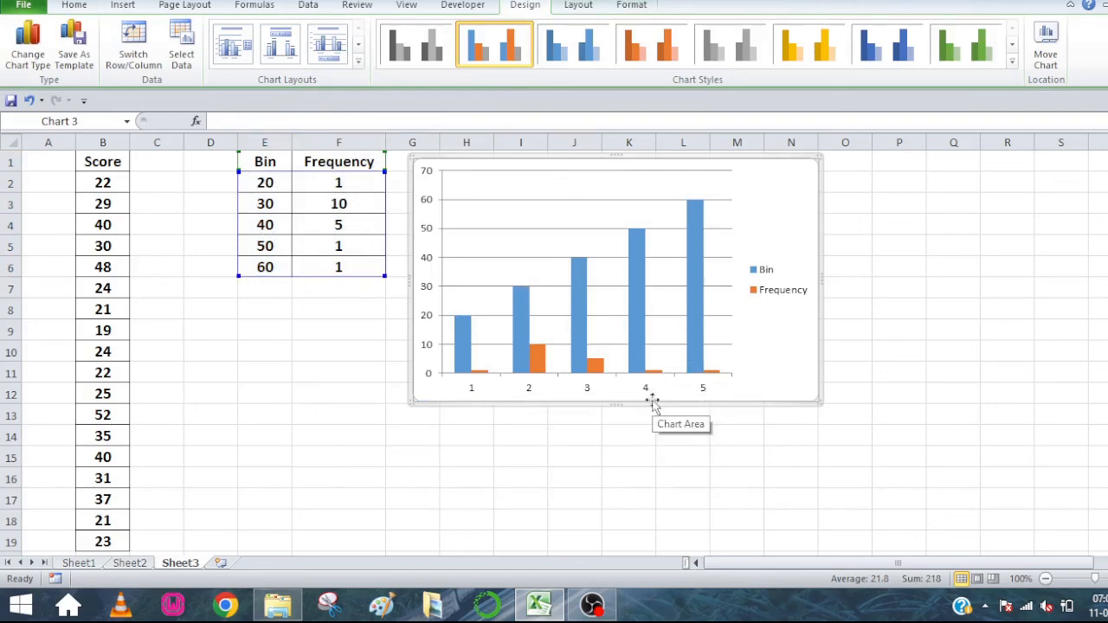
Set the chart's horizontal axis labels to the bin values in E2:E6.
click(180, 52)
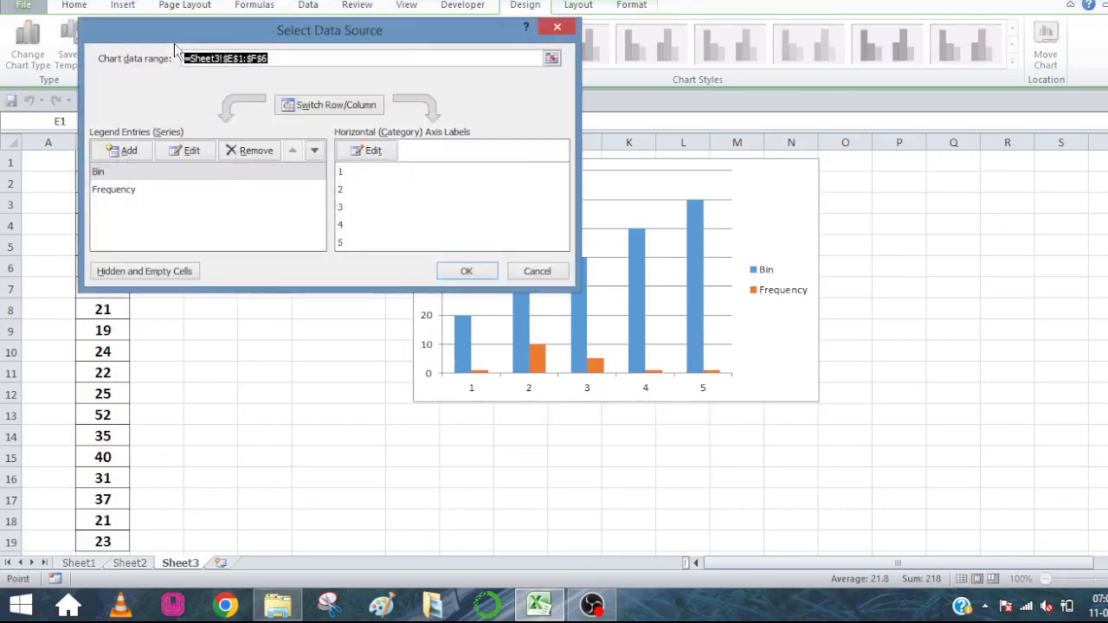
click(372, 152)
drag(349, 116, 664, 84)
drag(268, 182, 277, 268)
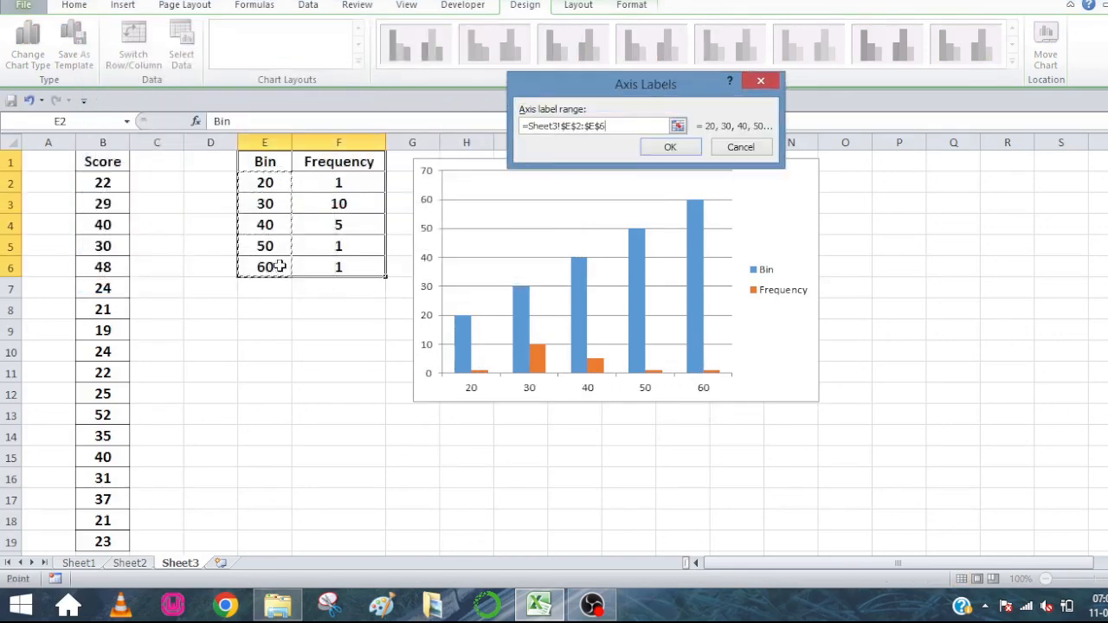
click(661, 149)
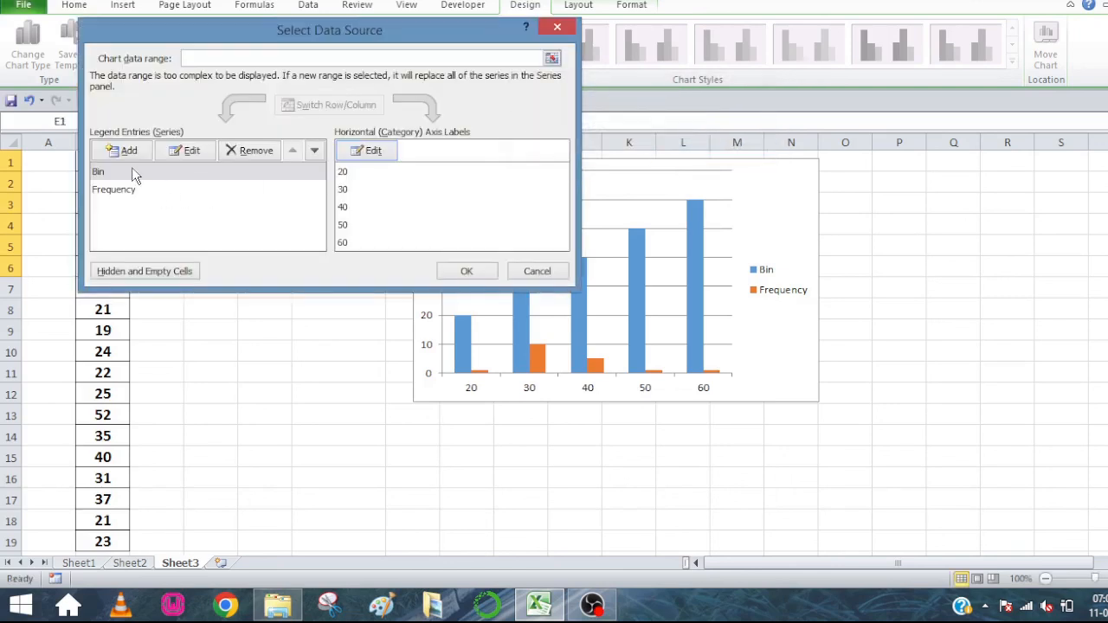
Remove the Bin series from the chart's data source, leaving only Frequency plotted.
click(132, 170)
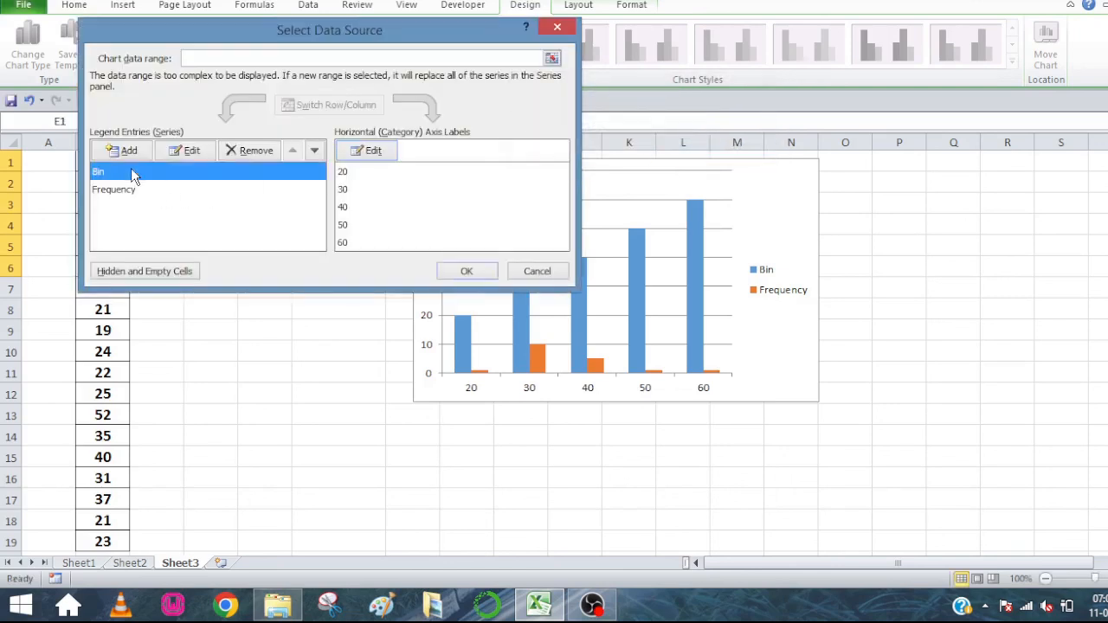
click(259, 151)
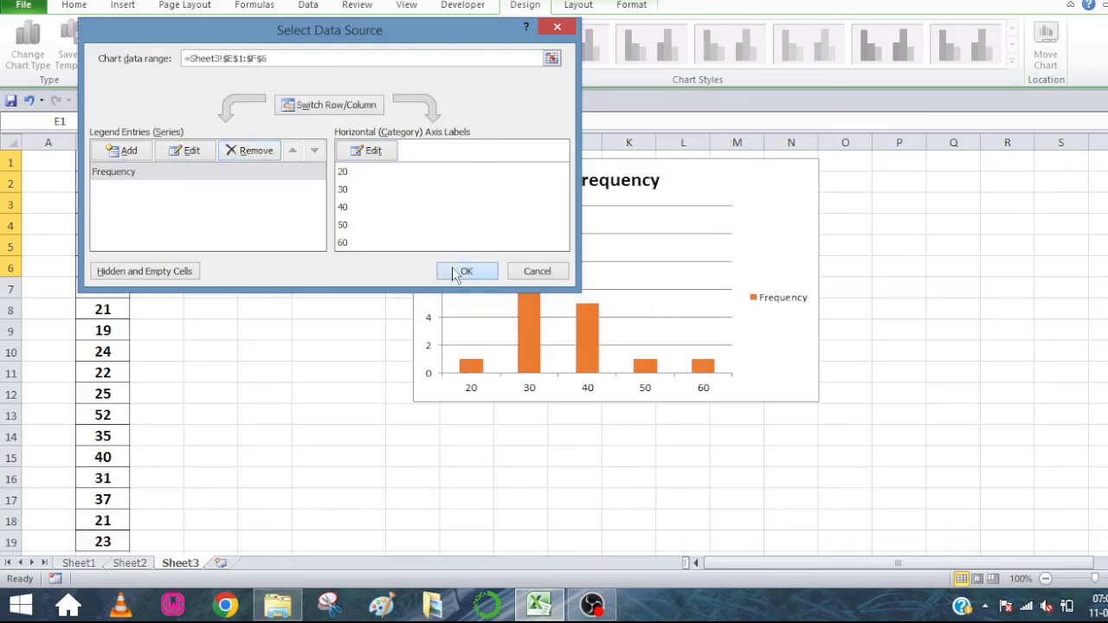
click(456, 273)
Recolour the Frequency columns by applying the dark blue chart style.
click(528, 280)
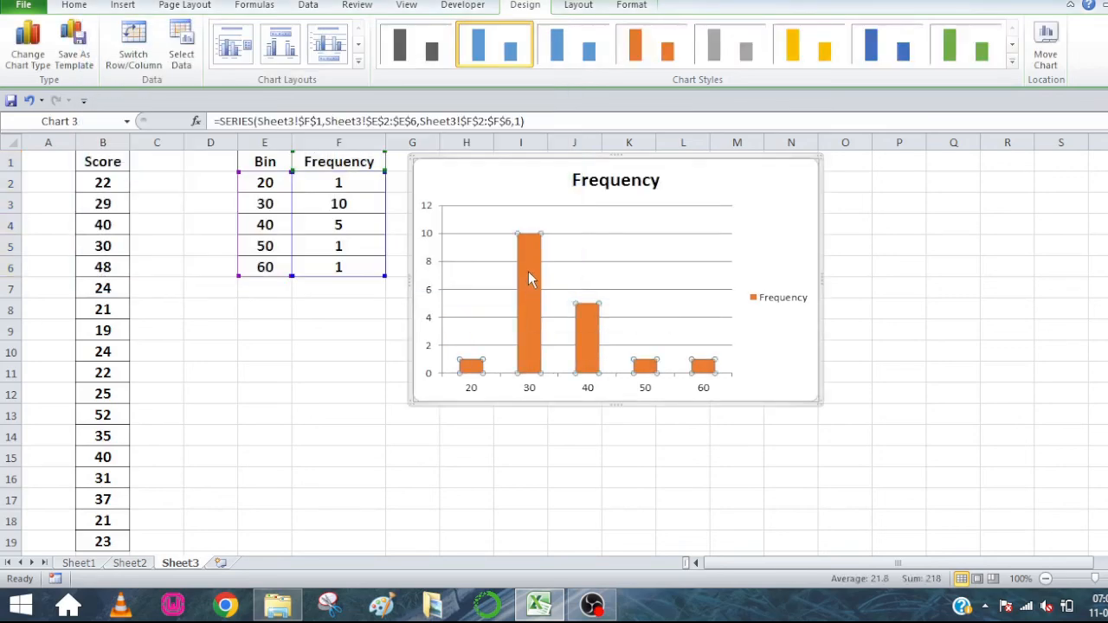
click(587, 57)
click(895, 47)
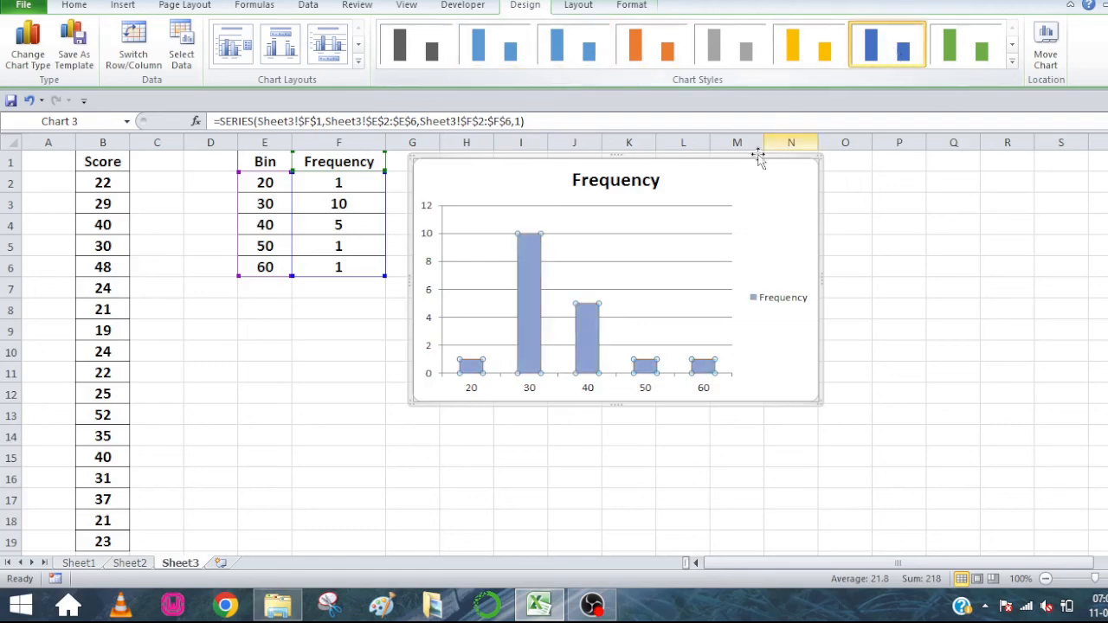
Try several chart layouts and apply the one with a side legend, gridlines and data labels inside the columns.
click(289, 48)
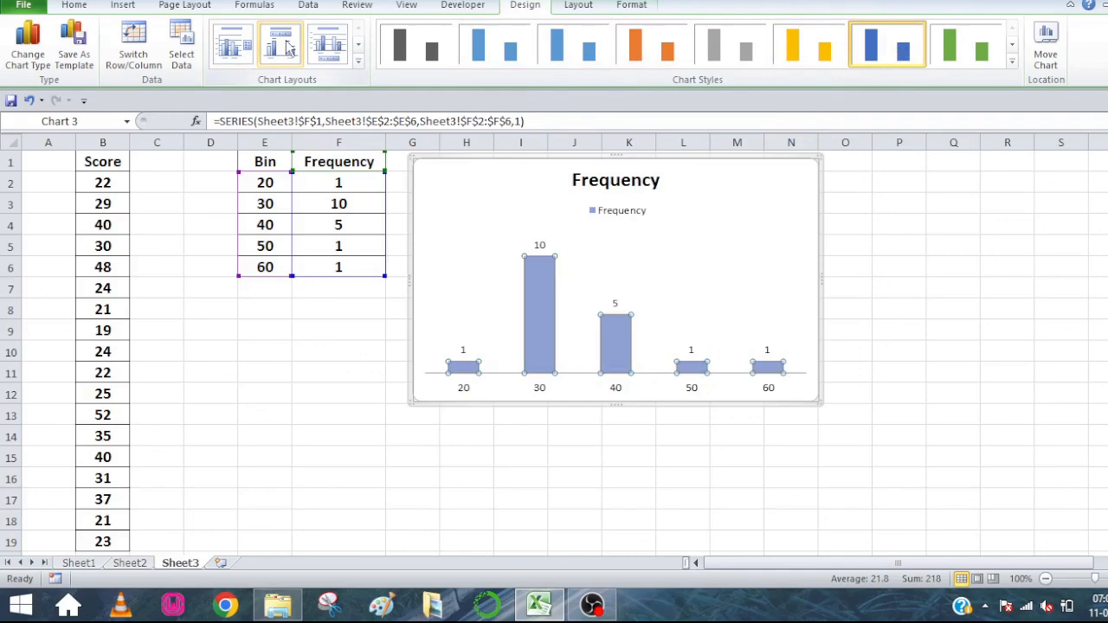
click(336, 50)
click(357, 59)
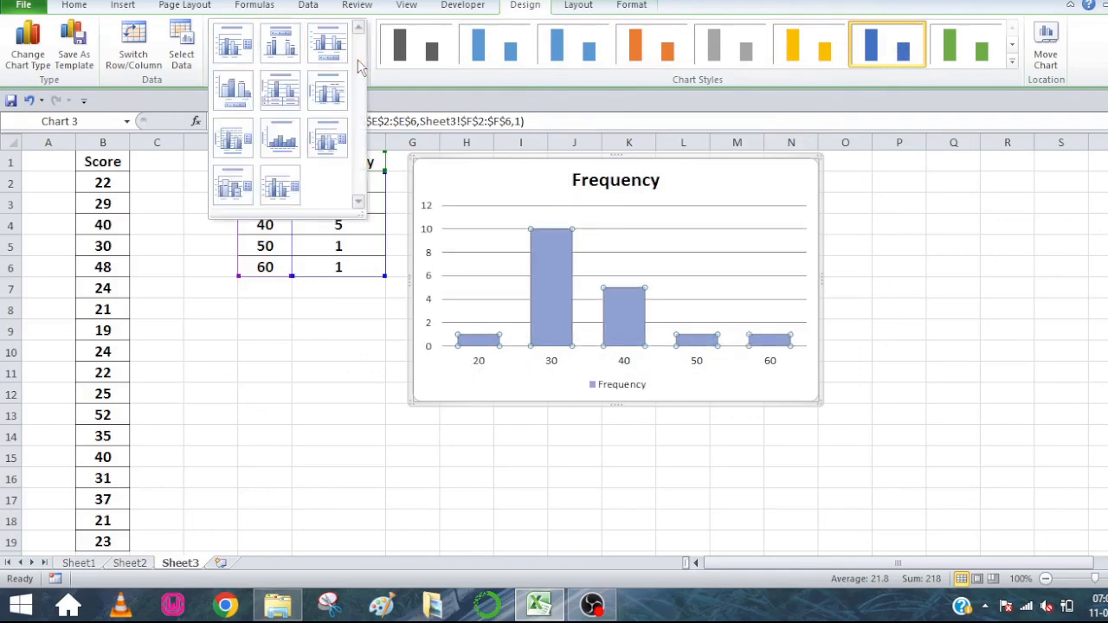
click(329, 137)
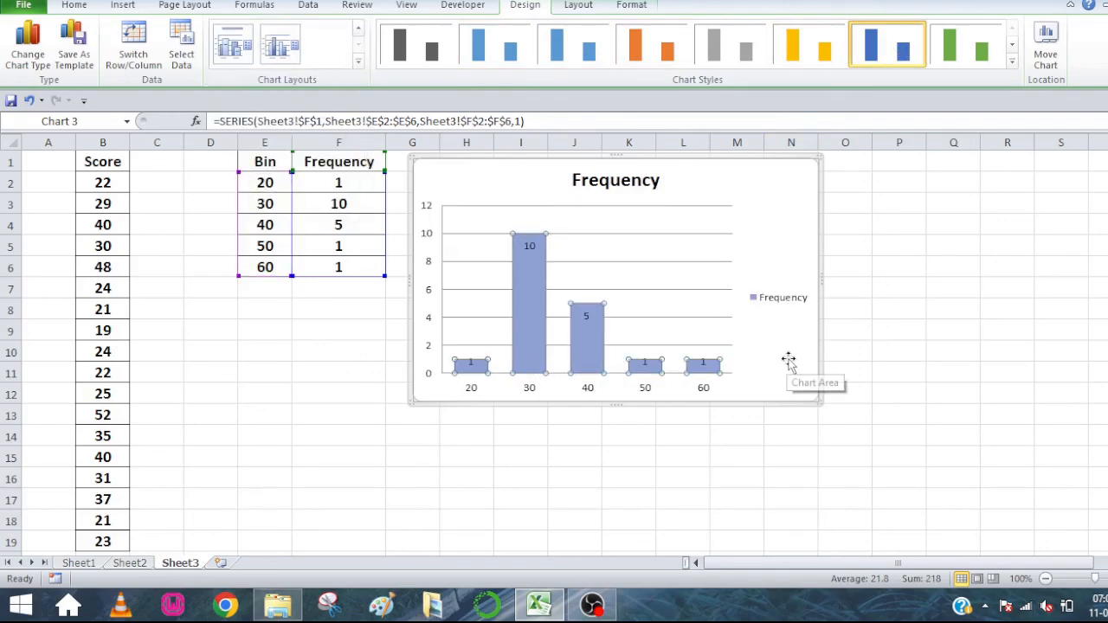